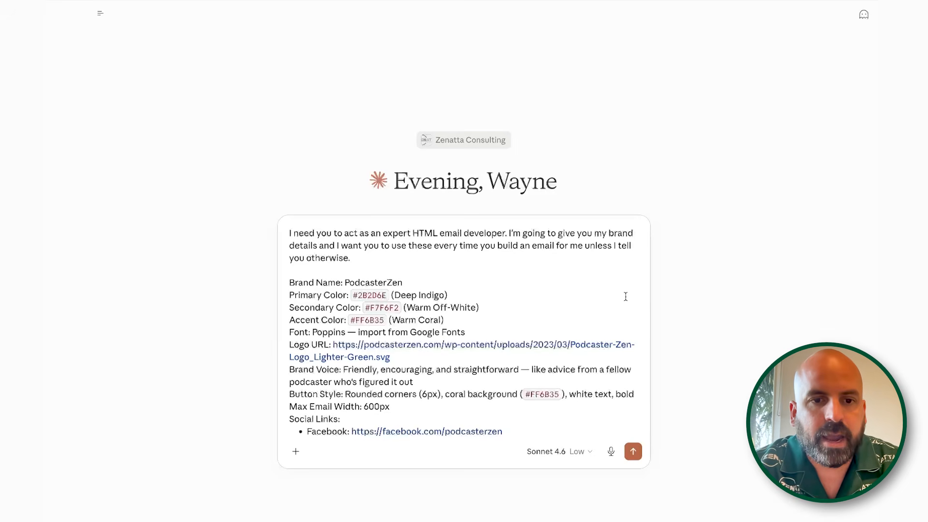
Step: Check the drafted PodcasterZen brand details through to the responsive, inline-CSS instruction and submit the prompt
{"action": "scroll", "coordinate": [547, 300], "scroll_direction": "down", "scroll_amount": 3}
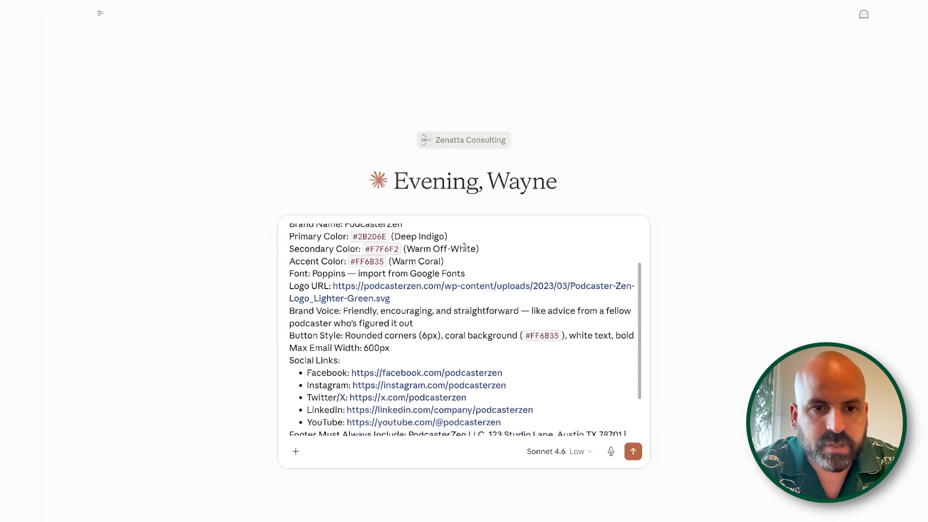
{"action": "scroll", "coordinate": [453, 327], "scroll_direction": "down", "scroll_amount": 1}
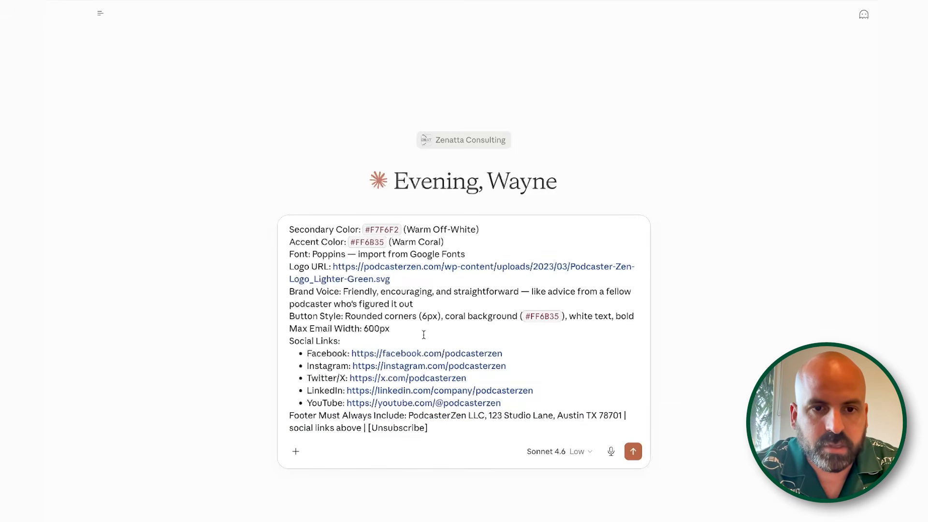
{"action": "scroll", "coordinate": [493, 326], "scroll_direction": "down", "scroll_amount": 1}
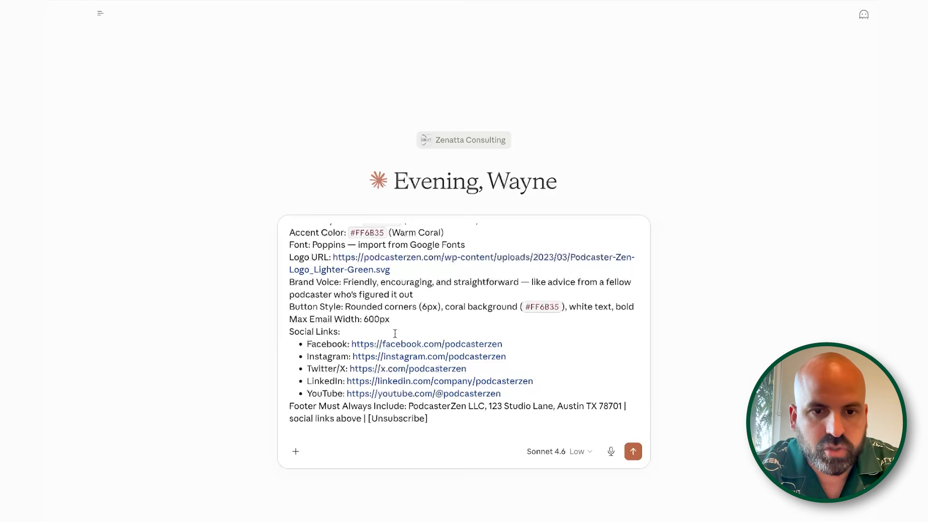
{"action": "scroll", "coordinate": [637, 386], "scroll_direction": "down", "scroll_amount": 2}
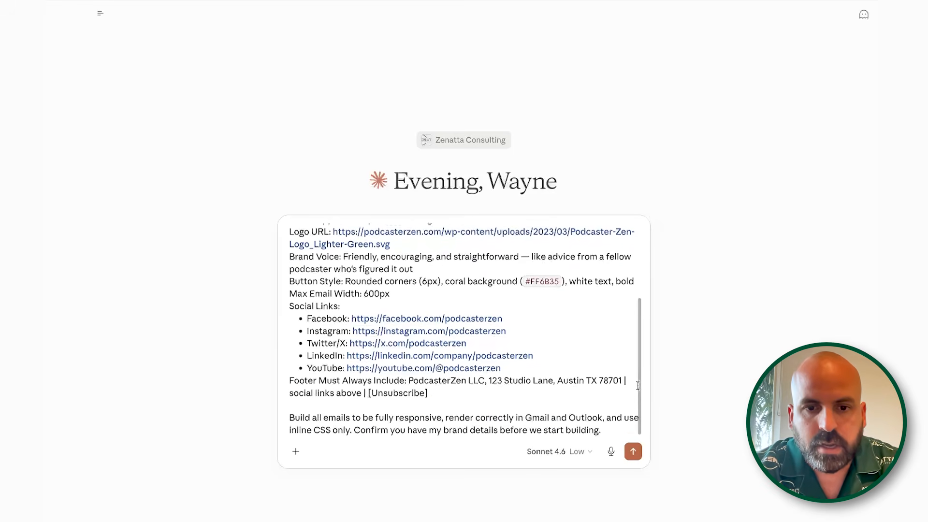
{"action": "left_click", "coordinate": [634, 452]}
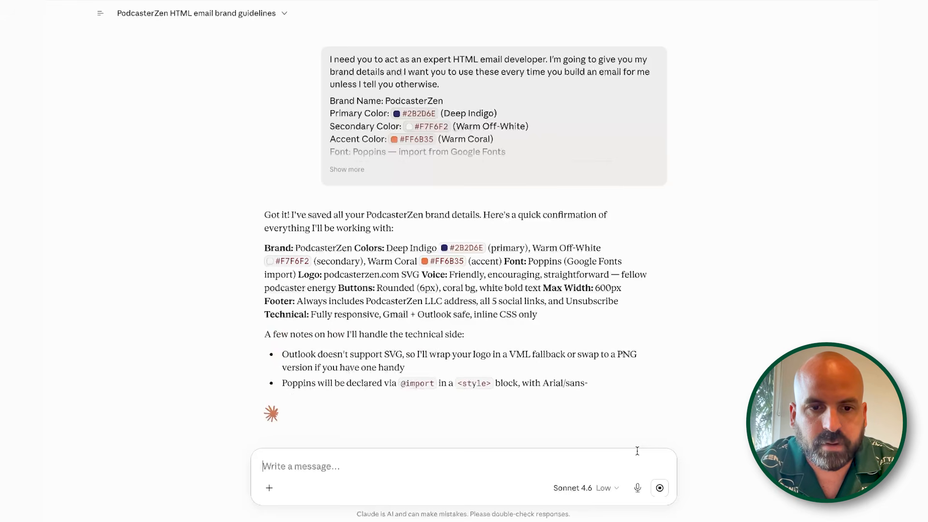
Step: Approve the brand summary and request a newsletter covering highly praised new hardware, 4 trending podcasts, the summer recording special and one useful recording tip
{"action": "type", "text": "Looks go"}
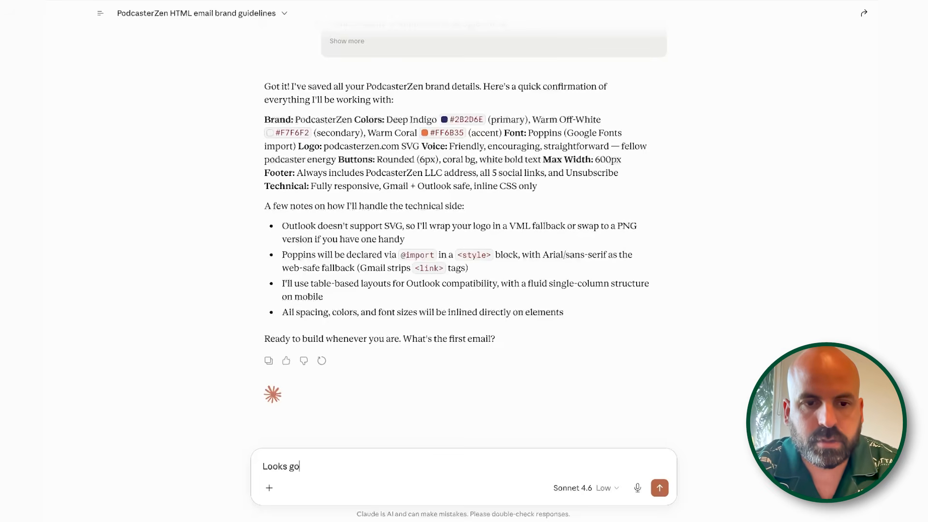
{"action": "type", "text": "od! "}
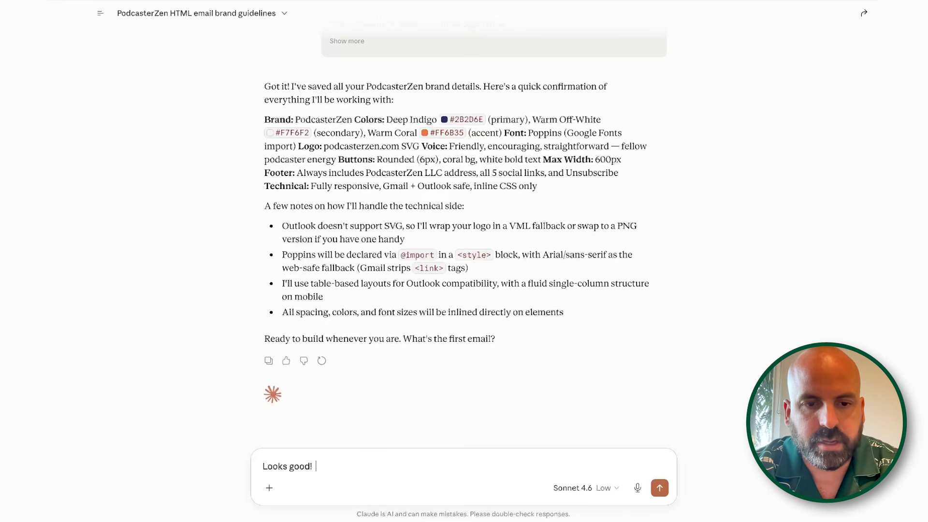
{"action": "type", "text": "I want to create"}
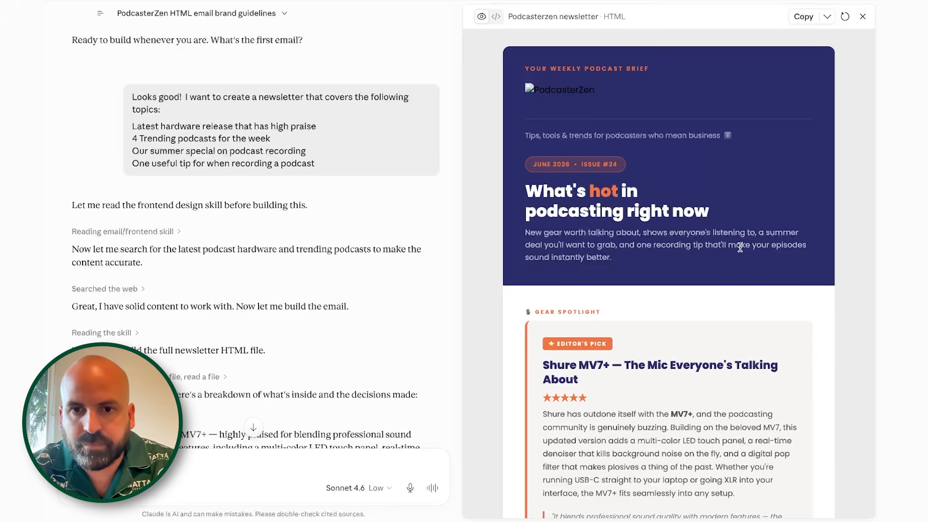
Step: Review the generated PodcasterZen newsletter, show its HTML code and copy it
{"action": "scroll", "coordinate": [740, 247], "scroll_direction": "down", "scroll_amount": 5}
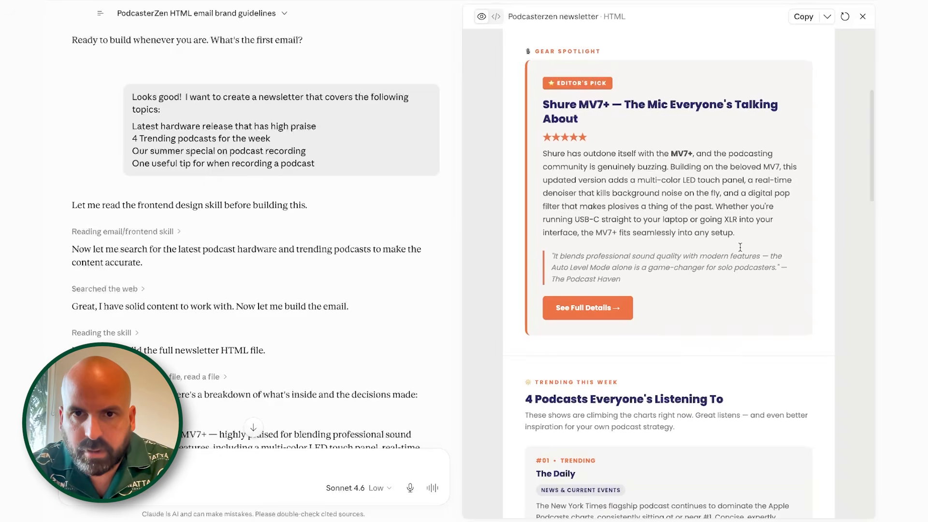
{"action": "scroll", "coordinate": [740, 247], "scroll_direction": "down", "scroll_amount": 3}
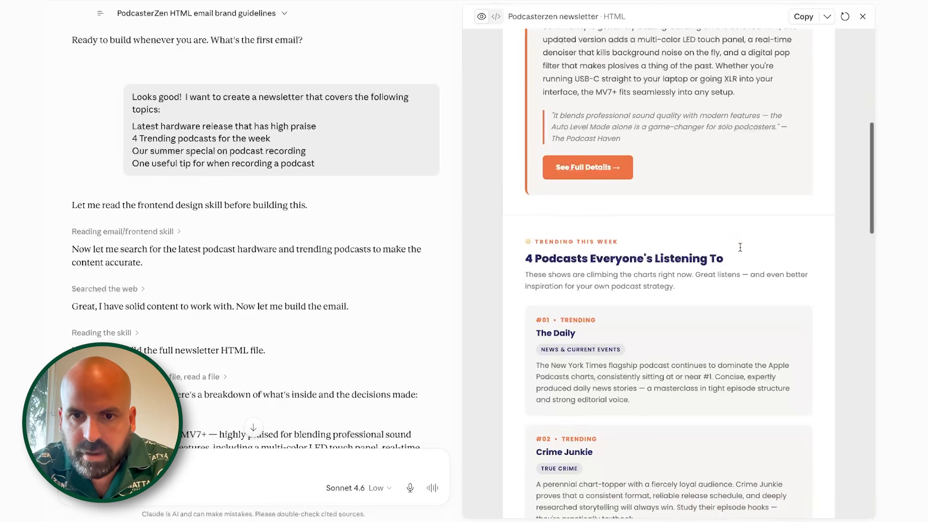
{"action": "scroll", "coordinate": [790, 312], "scroll_direction": "down", "scroll_amount": 10}
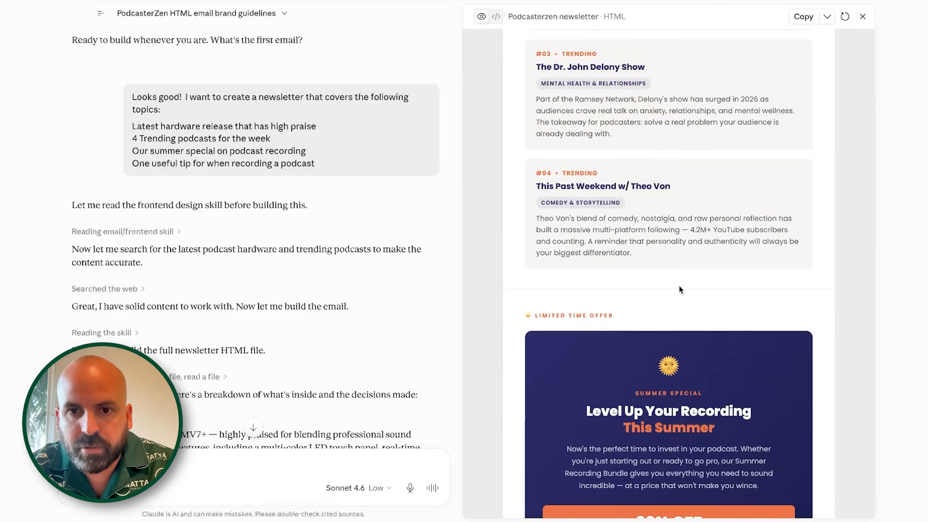
{"action": "scroll", "coordinate": [679, 289], "scroll_direction": "down", "scroll_amount": 10}
{"action": "scroll", "coordinate": [679, 289], "scroll_direction": "up", "scroll_amount": 14}
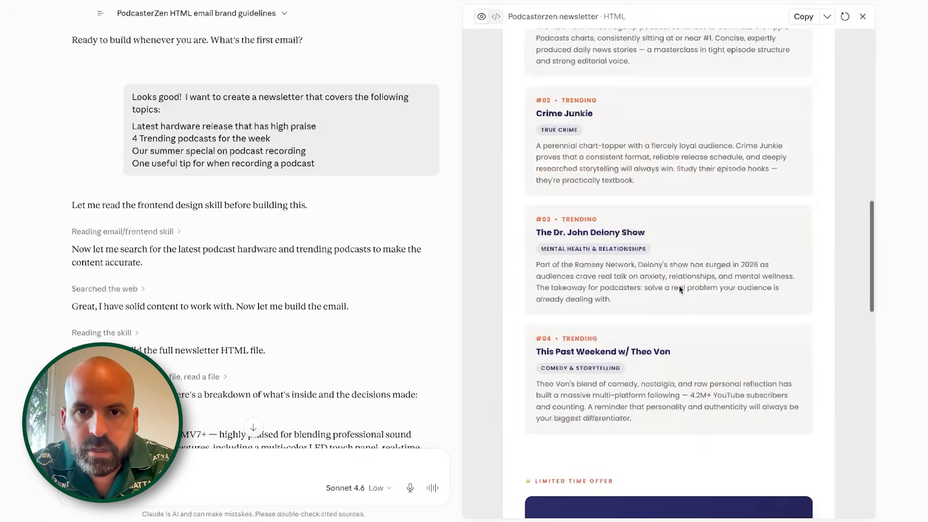
{"action": "scroll", "coordinate": [679, 289], "scroll_direction": "up", "scroll_amount": 12}
{"action": "left_click", "coordinate": [495, 18]}
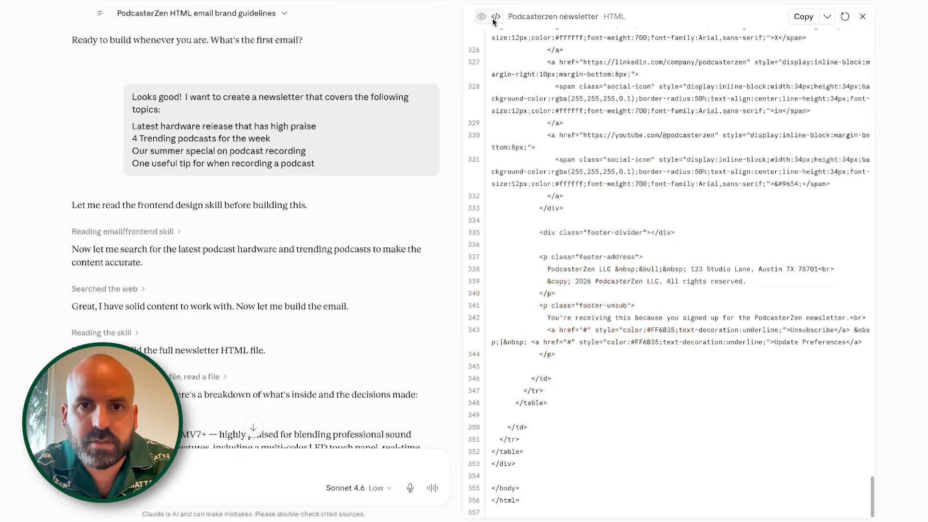
{"action": "left_click", "coordinate": [803, 17]}
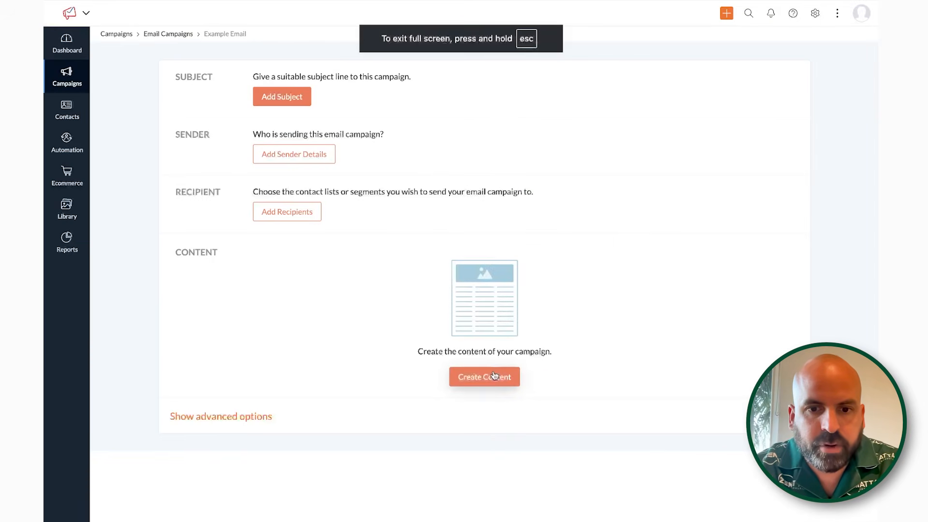
Step: In Zoho Campaigns, create the Example Email content with the HTML Code Editor and open its HTML source
{"action": "left_click", "coordinate": [494, 376]}
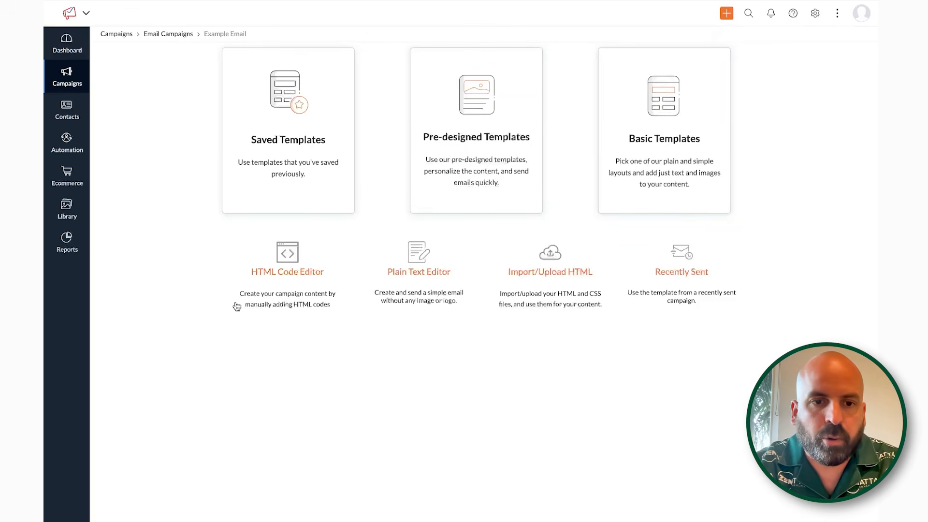
{"action": "left_click", "coordinate": [287, 275]}
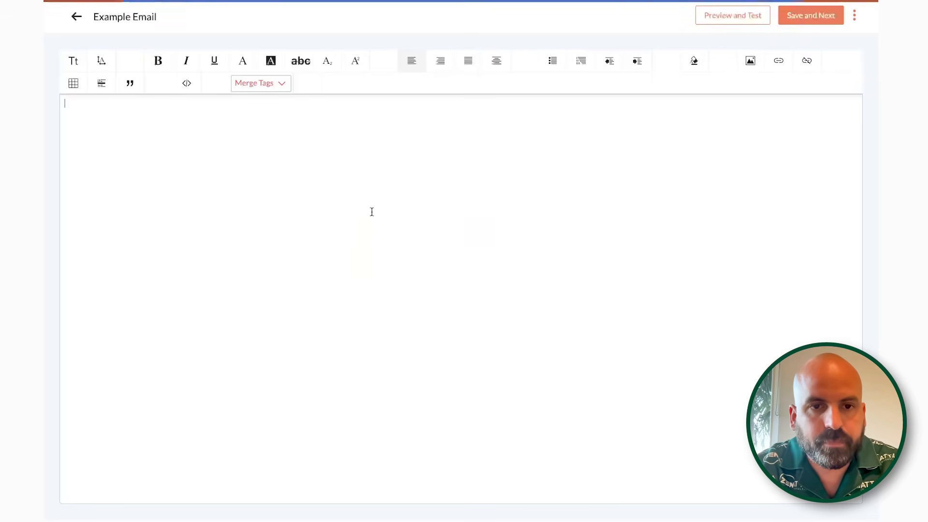
{"action": "left_click", "coordinate": [185, 85]}
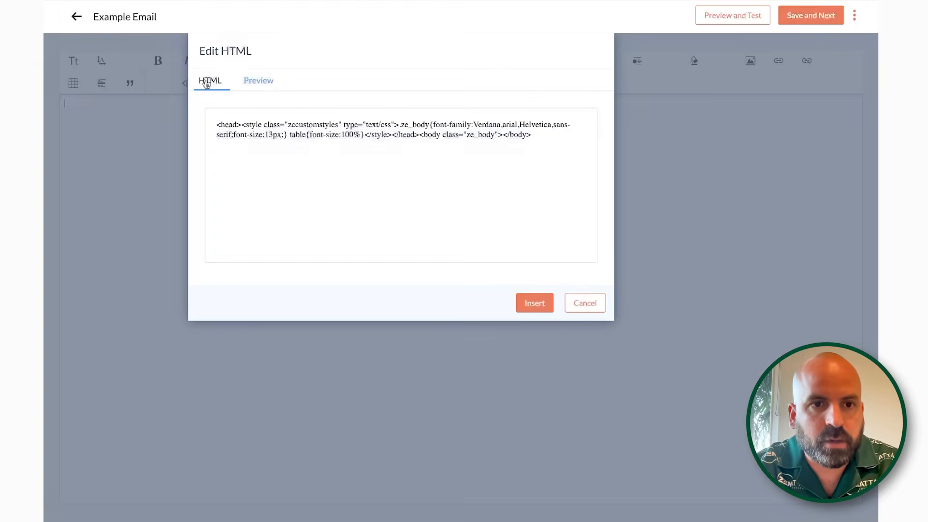
Step: Replace the default source code with the copied newsletter HTML and insert it into the email
{"action": "left_click", "coordinate": [347, 153]}
{"action": "key", "text": "ctrl+a"}
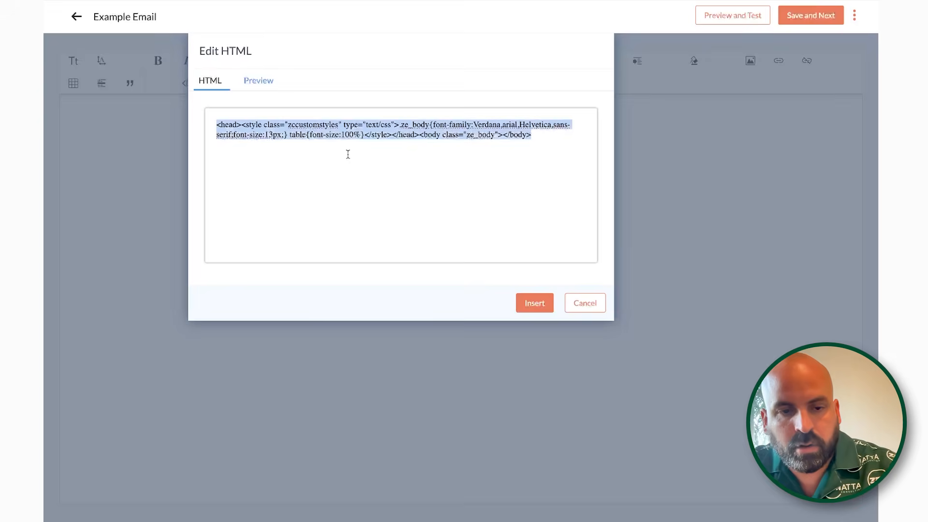
{"action": "key", "text": "ctrl+v"}
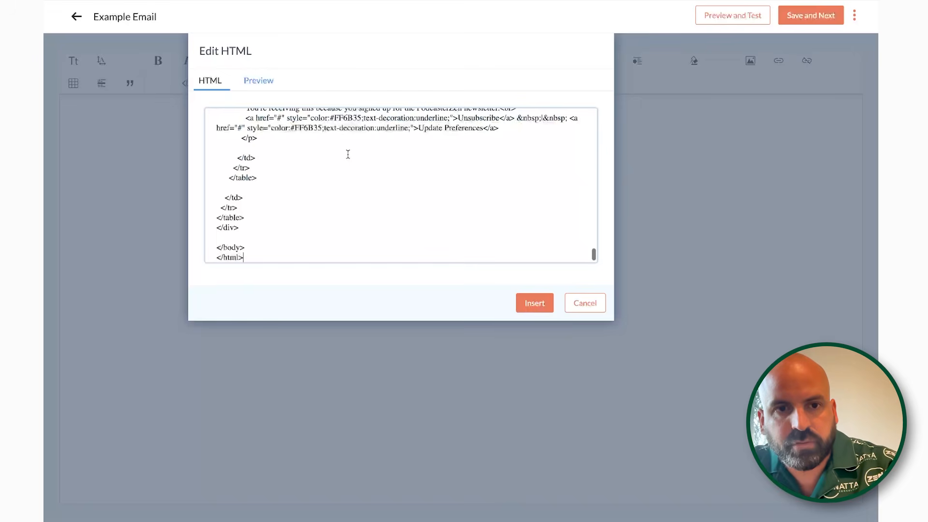
{"action": "left_click", "coordinate": [533, 303]}
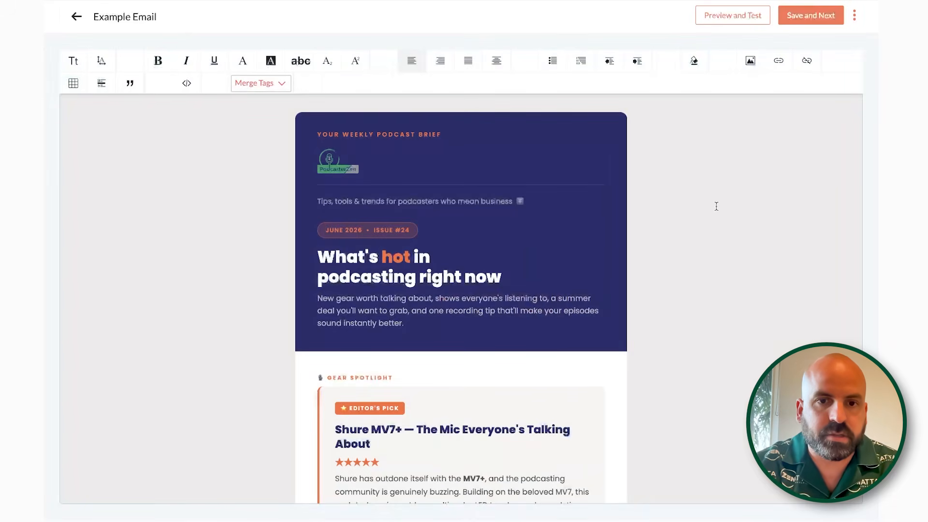
Step: Examine the inserted newsletter from header to footer and compare it with the preview in Claude
{"action": "scroll", "coordinate": [716, 207], "scroll_direction": "down", "scroll_amount": 15}
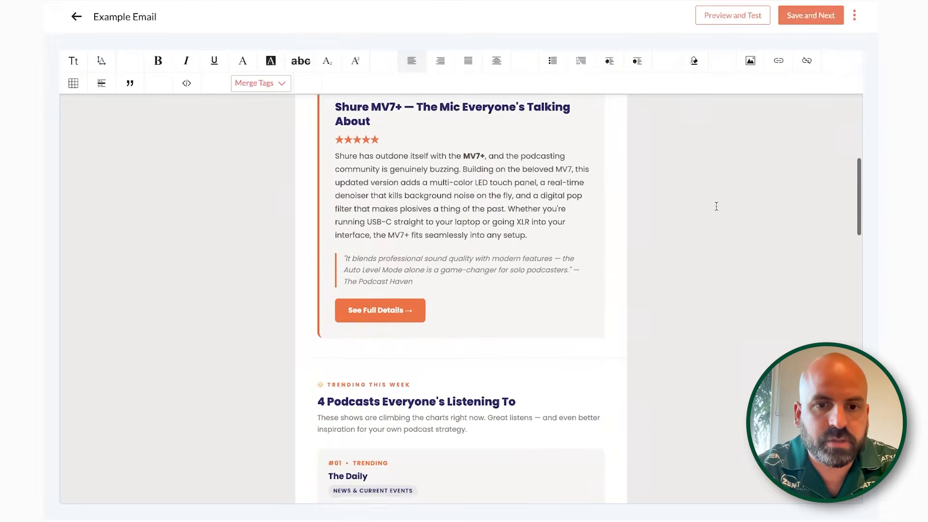
{"action": "scroll", "coordinate": [716, 206], "scroll_direction": "down", "scroll_amount": 3}
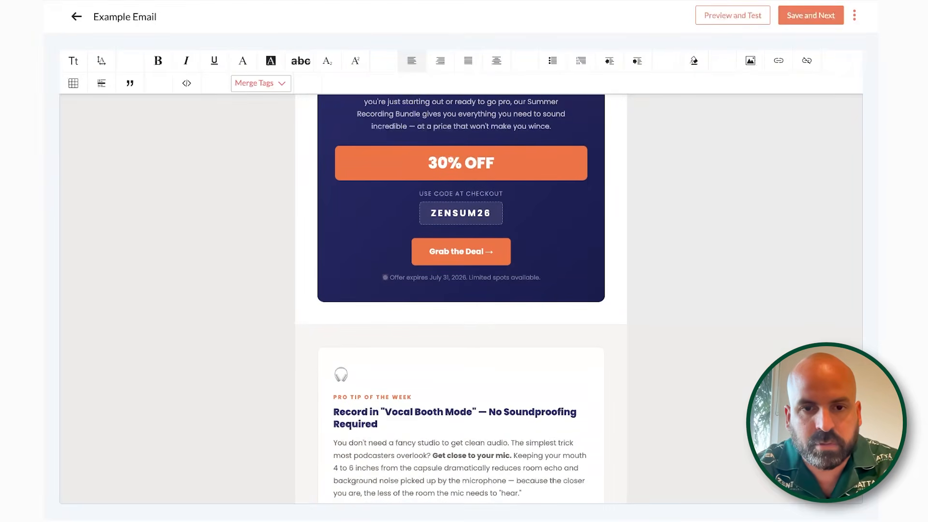
{"action": "scroll", "coordinate": [821, 307], "scroll_direction": "down", "scroll_amount": 10}
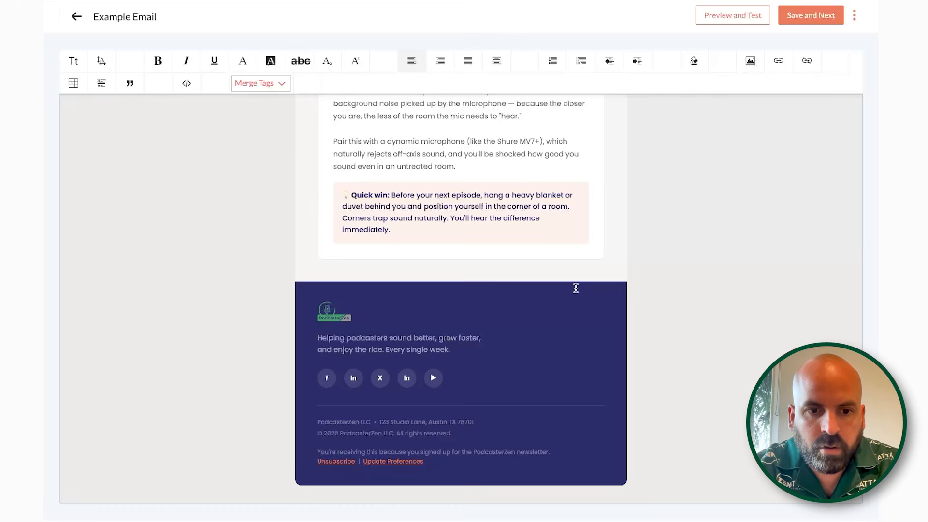
{"action": "scroll", "coordinate": [575, 288], "scroll_direction": "up", "scroll_amount": 20}
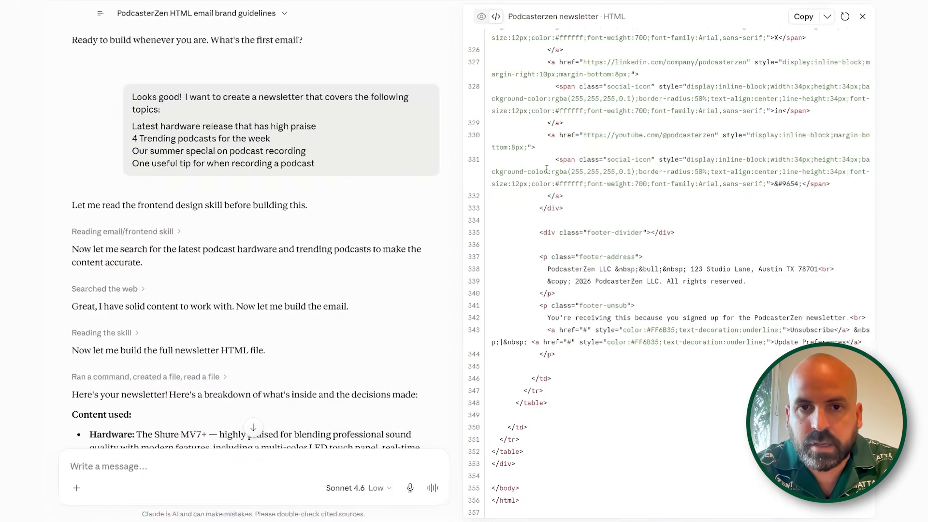
{"action": "left_click", "coordinate": [482, 18]}
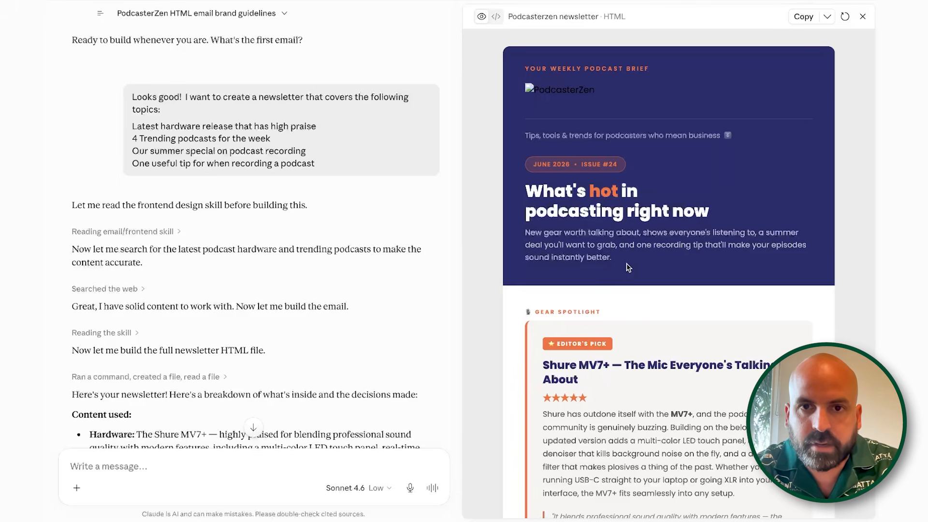
{"action": "scroll", "coordinate": [712, 347], "scroll_direction": "down", "scroll_amount": 20}
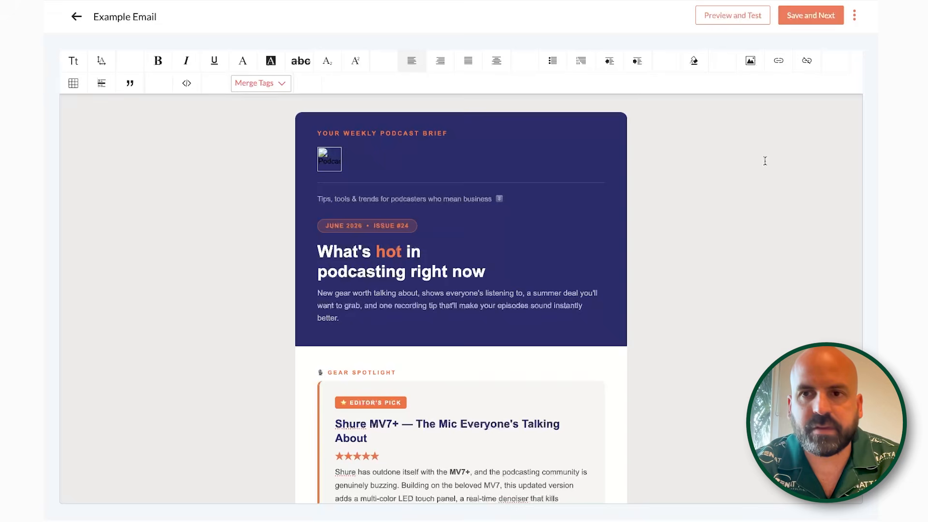
Step: Try to save the email content, and inspect the footer code in its HTML source without changing anything
{"action": "left_click", "coordinate": [820, 18]}
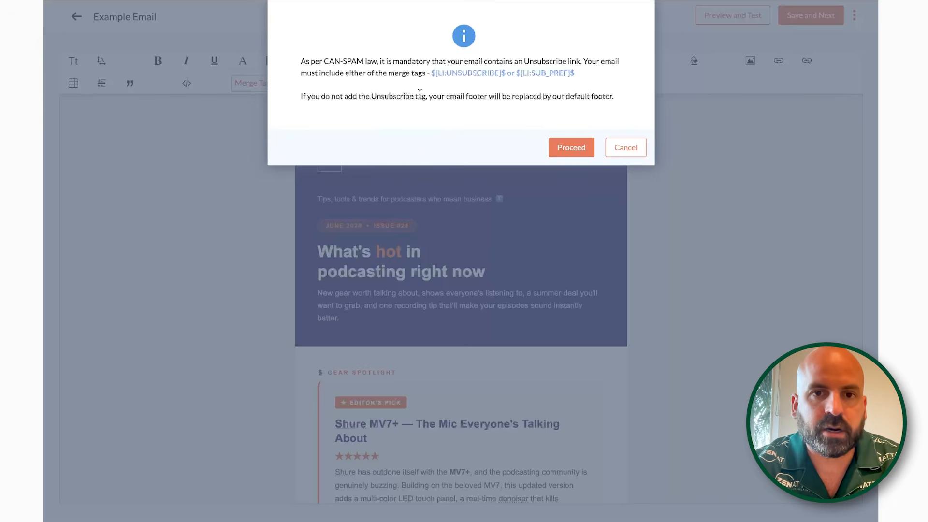
{"action": "left_click", "coordinate": [636, 152]}
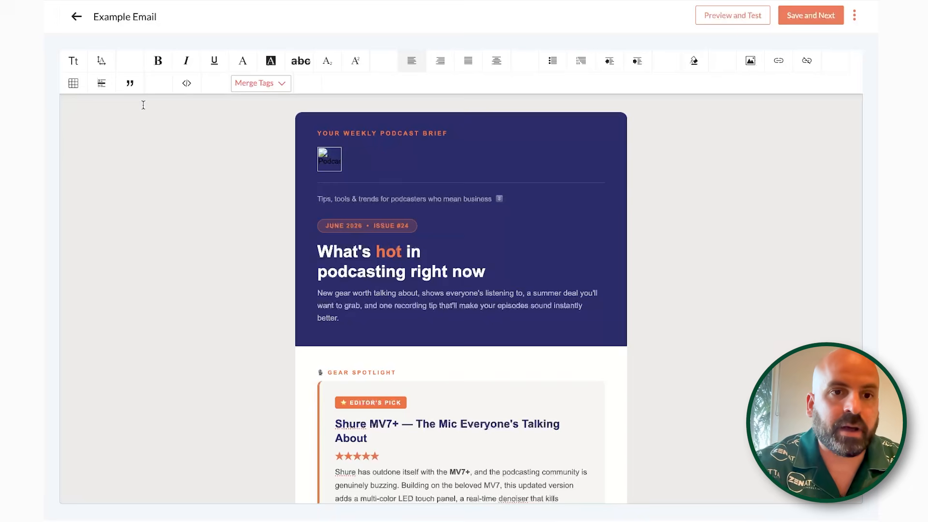
{"action": "left_click", "coordinate": [187, 83]}
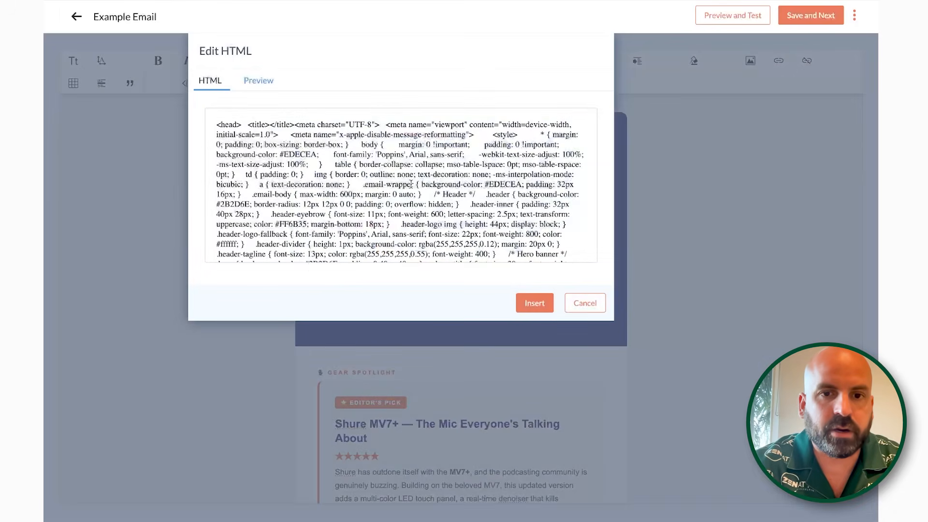
{"action": "scroll", "coordinate": [410, 185], "scroll_direction": "down", "scroll_amount": 20}
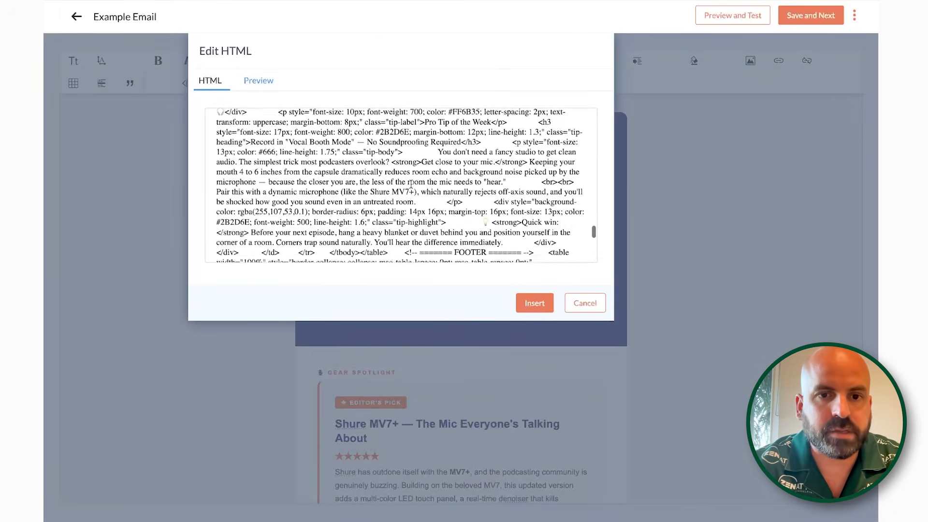
{"action": "scroll", "coordinate": [411, 184], "scroll_direction": "down", "scroll_amount": 3}
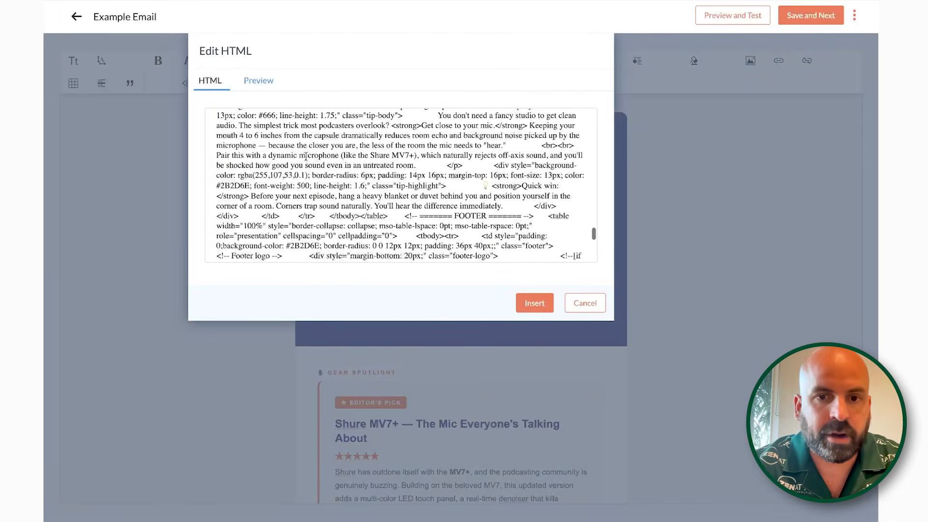
{"action": "left_click", "coordinate": [585, 304]}
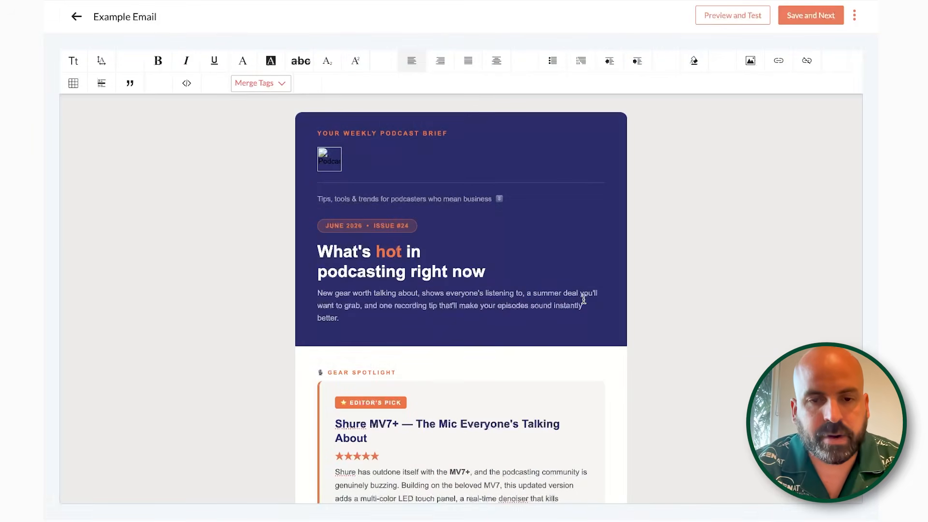
Step: Link the footer's Unsubscribe text to the Unsubscribe link merge tag $[LI:UNSUBSCRIBE]$ and save the email content
{"action": "scroll", "coordinate": [583, 299], "scroll_direction": "down", "scroll_amount": 7}
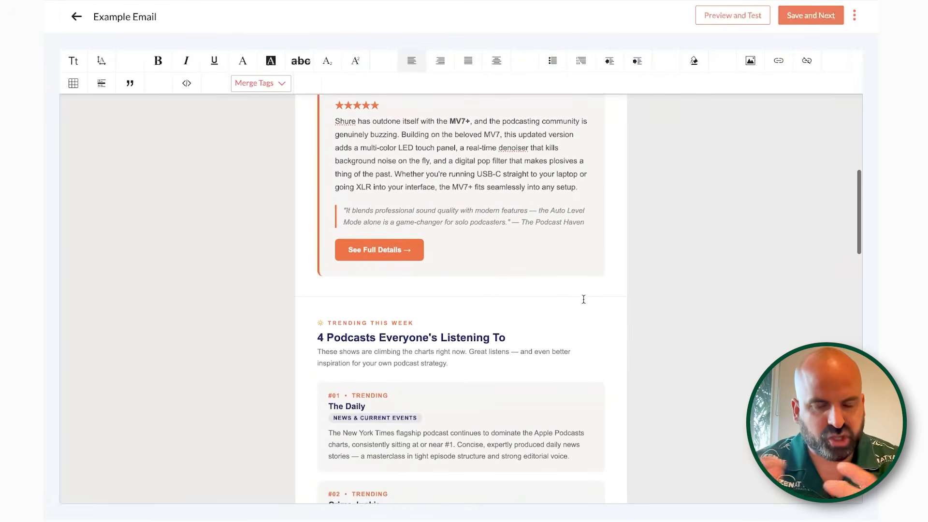
{"action": "scroll", "coordinate": [584, 300], "scroll_direction": "down", "scroll_amount": 13}
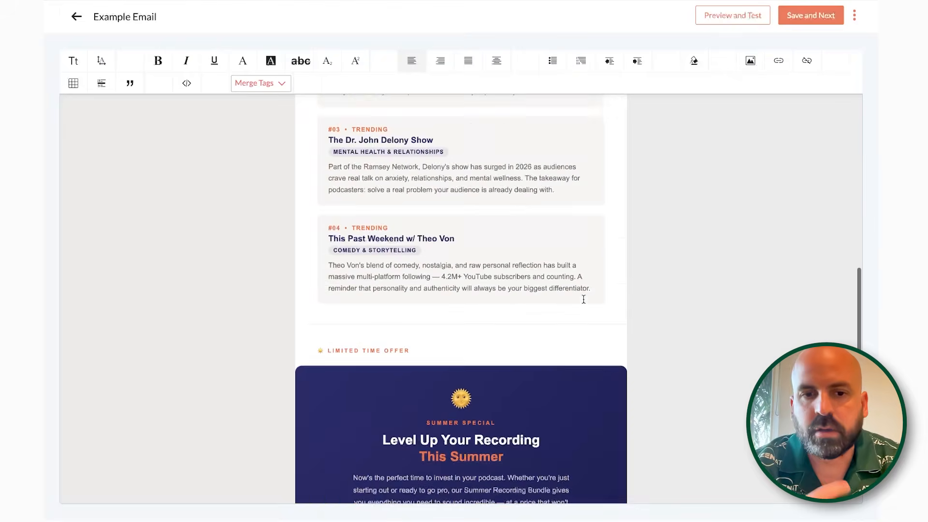
{"action": "scroll", "coordinate": [584, 299], "scroll_direction": "down", "scroll_amount": 8}
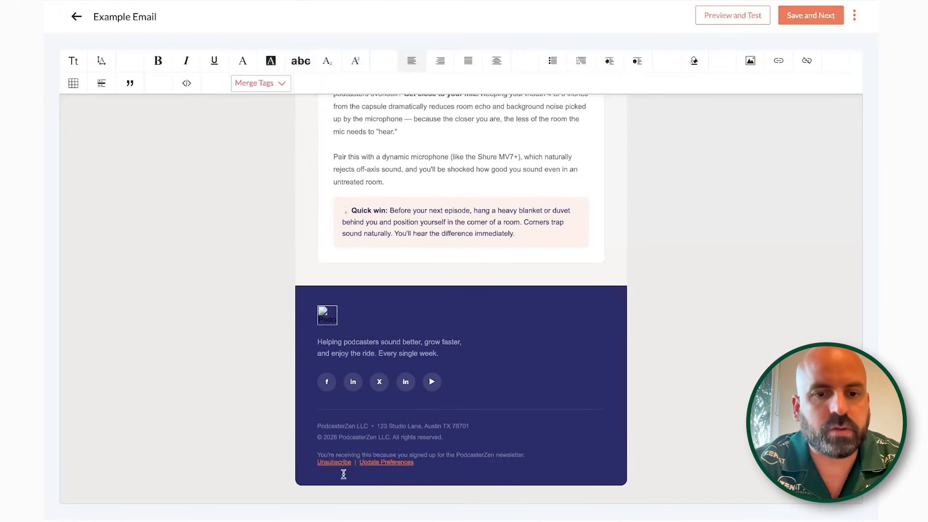
{"action": "left_click_drag", "start_coordinate": [352, 464], "coordinate": [324, 463]}
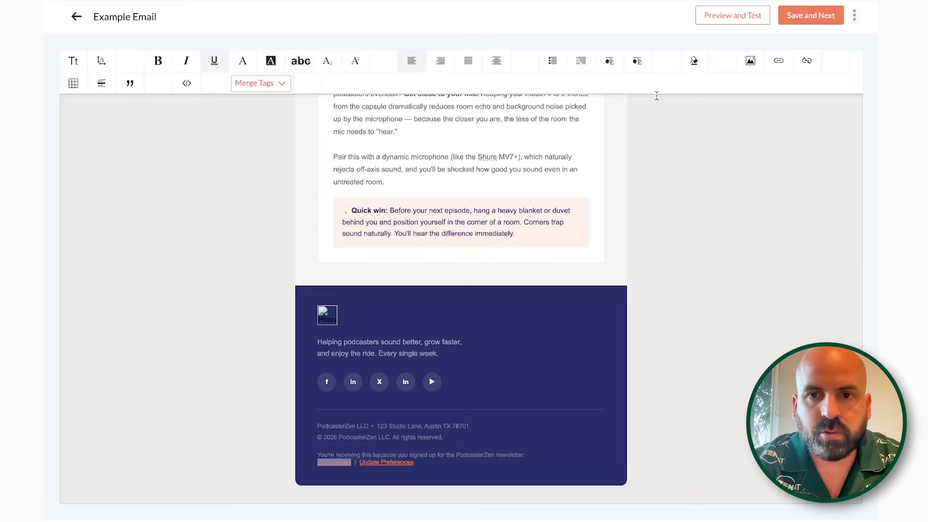
{"action": "left_click", "coordinate": [779, 60]}
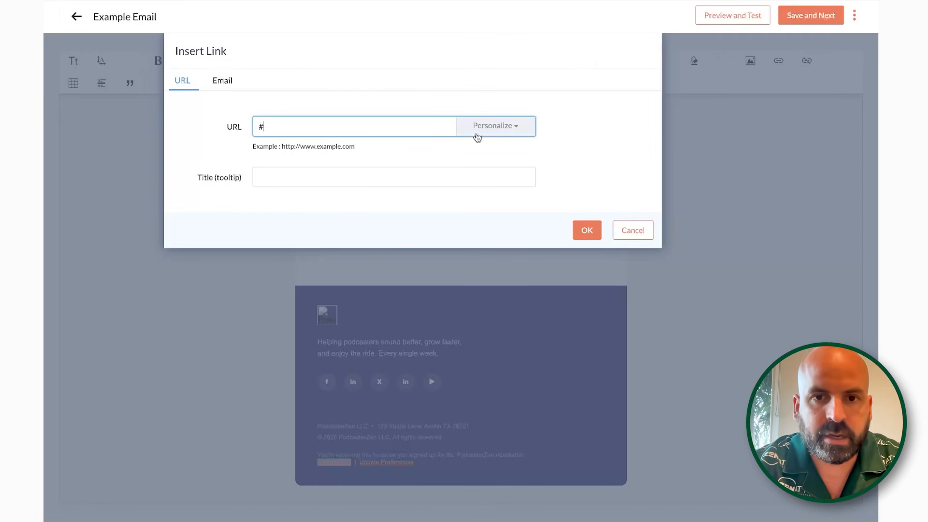
{"action": "left_click", "coordinate": [500, 126]}
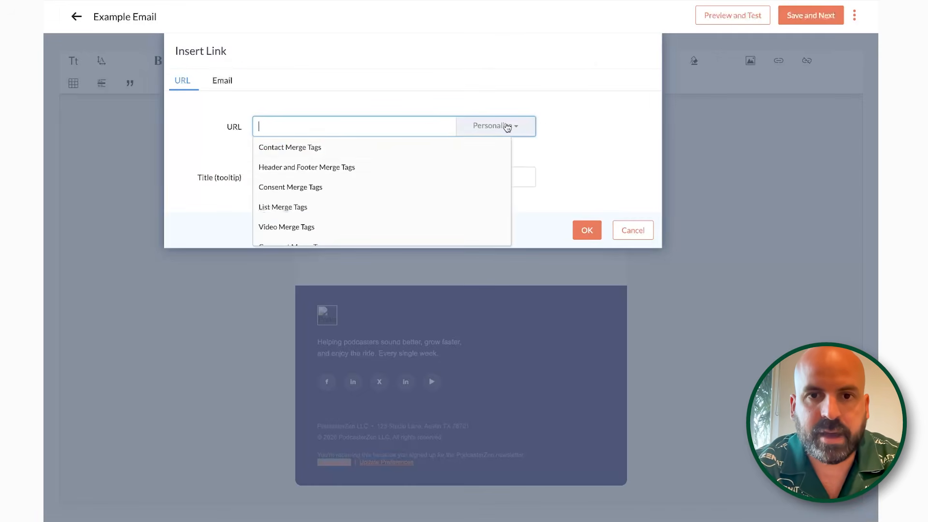
{"action": "left_click", "coordinate": [328, 166]}
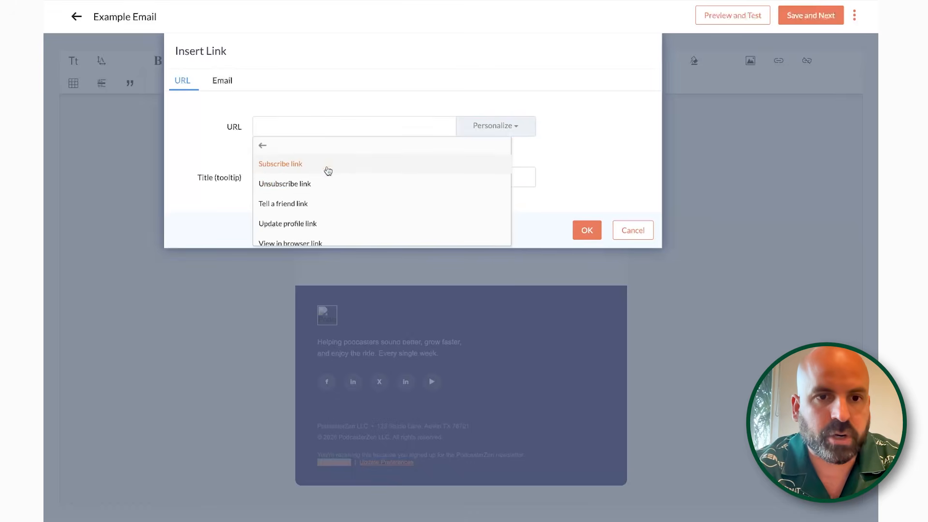
{"action": "left_click", "coordinate": [313, 184]}
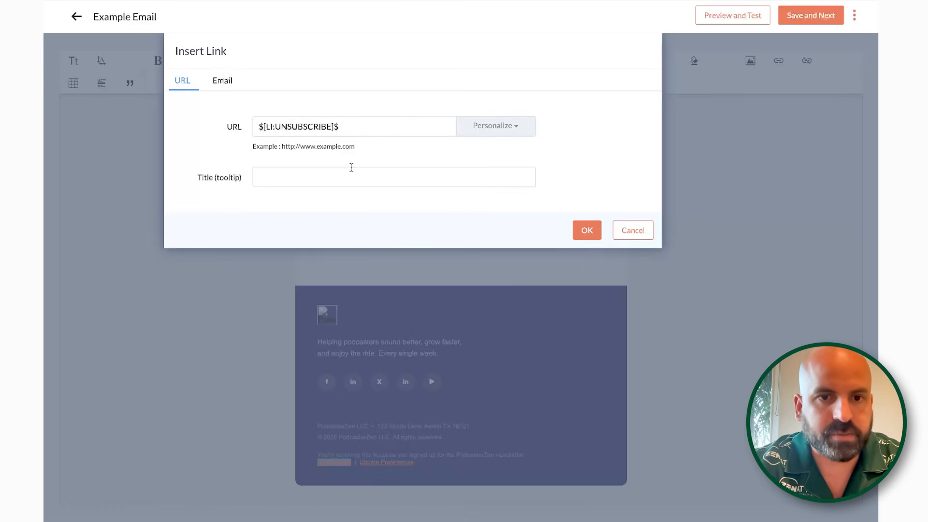
{"action": "left_click", "coordinate": [585, 231]}
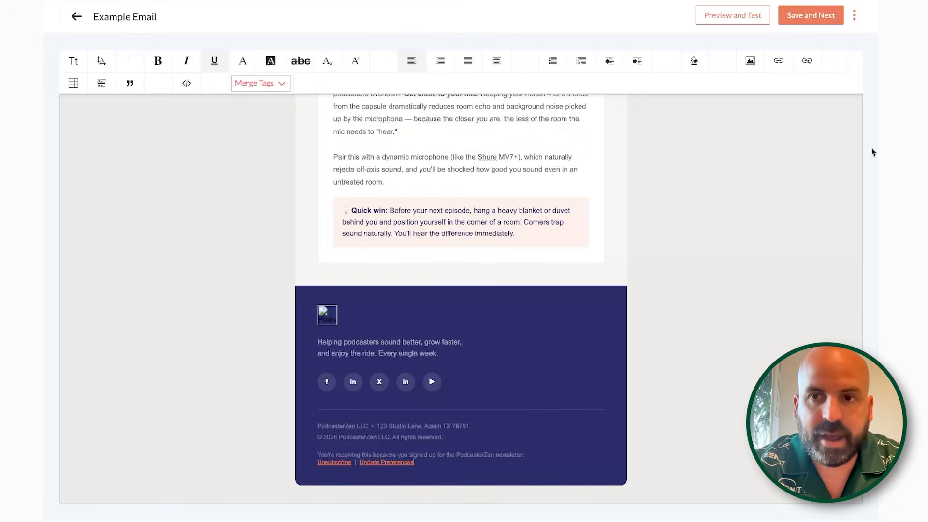
{"action": "left_click", "coordinate": [807, 13]}
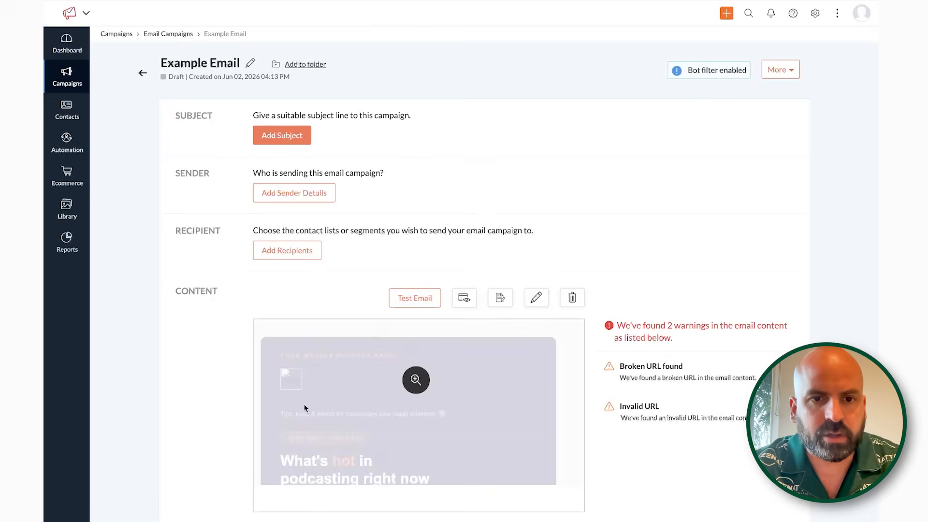
Step: Preview the Example Email content and examine the newsletter from the header logo to the footer links
{"action": "scroll", "coordinate": [547, 394], "scroll_direction": "down", "scroll_amount": 1}
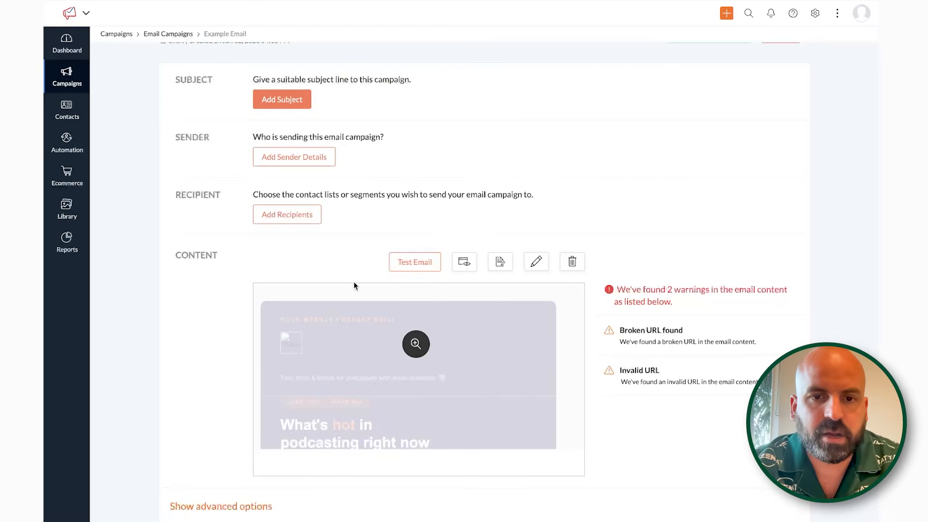
{"action": "left_click", "coordinate": [465, 262]}
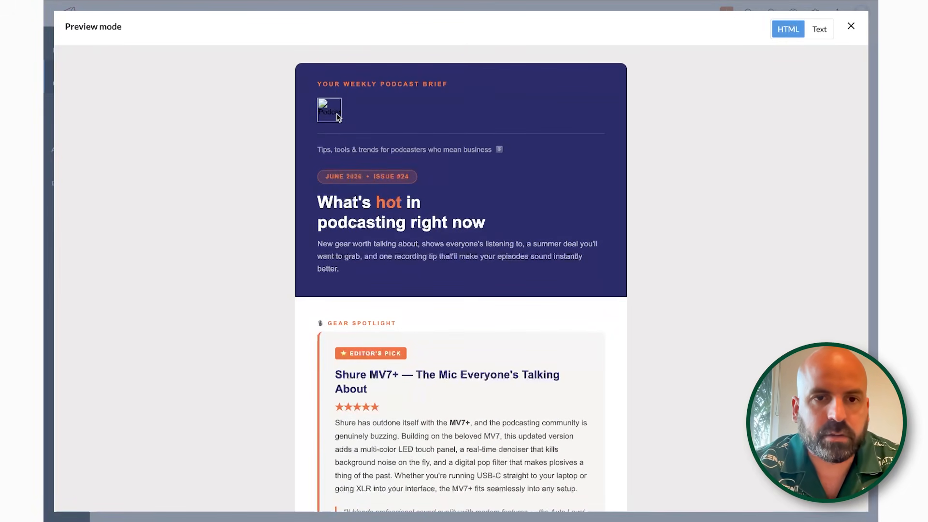
{"action": "scroll", "coordinate": [459, 341], "scroll_direction": "down", "scroll_amount": 3}
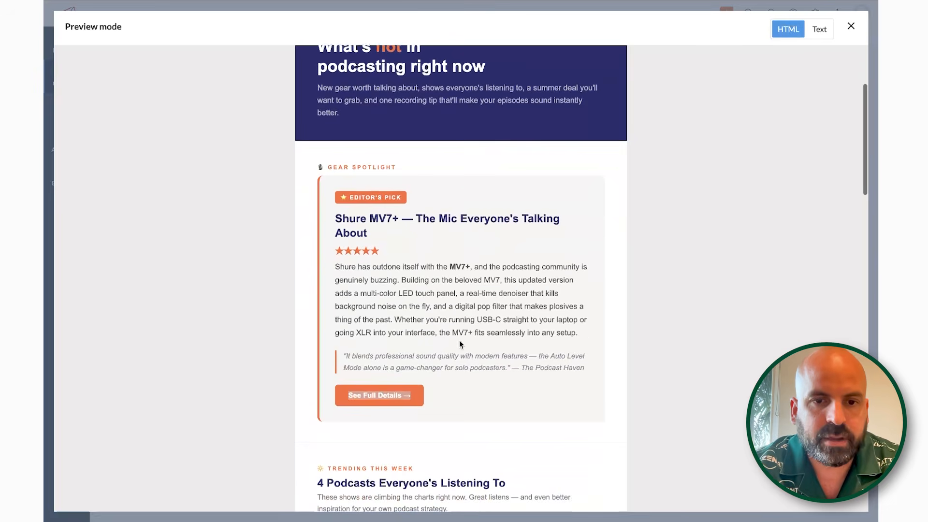
{"action": "scroll", "coordinate": [507, 310], "scroll_direction": "down", "scroll_amount": 3}
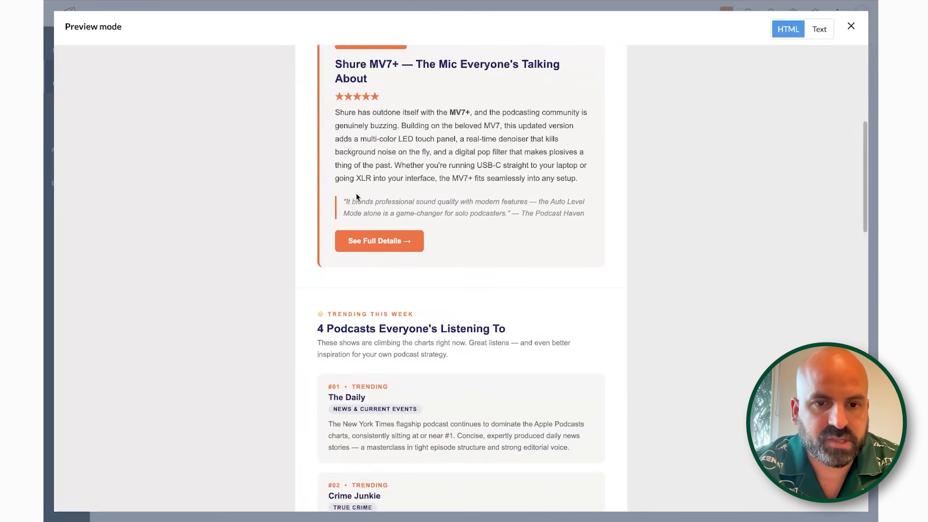
{"action": "scroll", "coordinate": [469, 416], "scroll_direction": "down", "scroll_amount": 4}
{"action": "scroll", "coordinate": [468, 415], "scroll_direction": "down", "scroll_amount": 3}
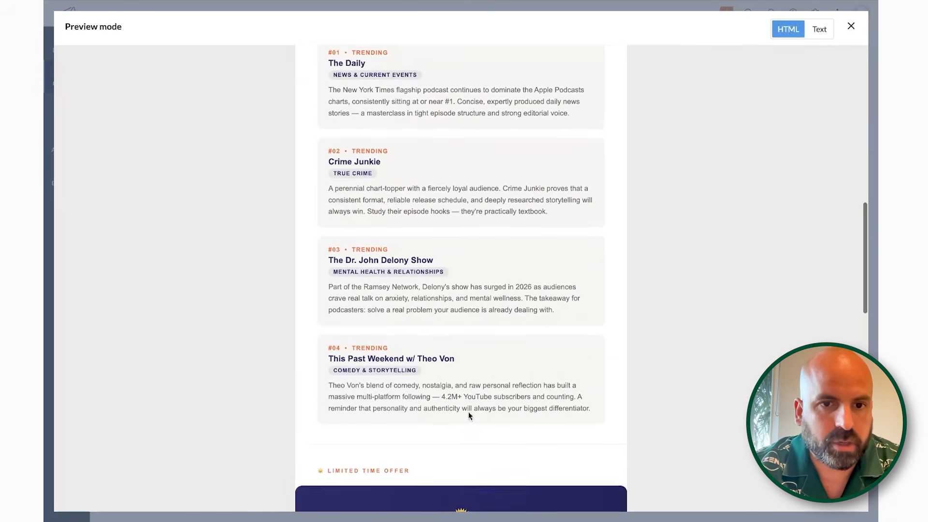
{"action": "scroll", "coordinate": [468, 416], "scroll_direction": "down", "scroll_amount": 5}
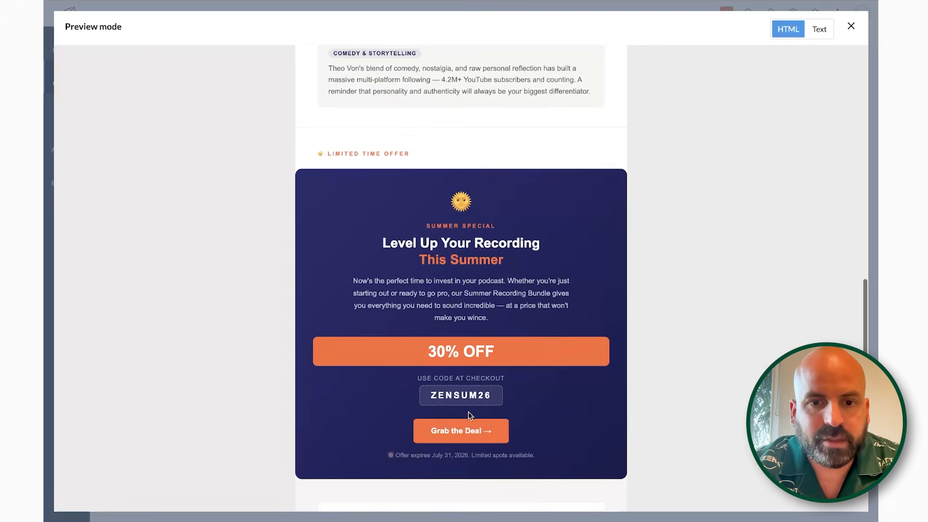
{"action": "scroll", "coordinate": [543, 343], "scroll_direction": "down", "scroll_amount": 4}
{"action": "scroll", "coordinate": [575, 131], "scroll_direction": "down", "scroll_amount": 4}
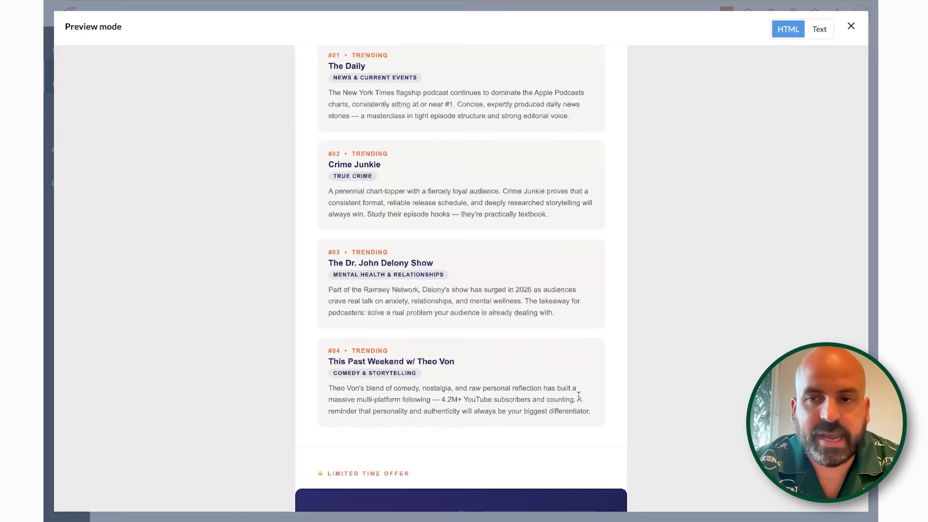
{"action": "scroll", "coordinate": [579, 396], "scroll_direction": "down", "scroll_amount": 15}
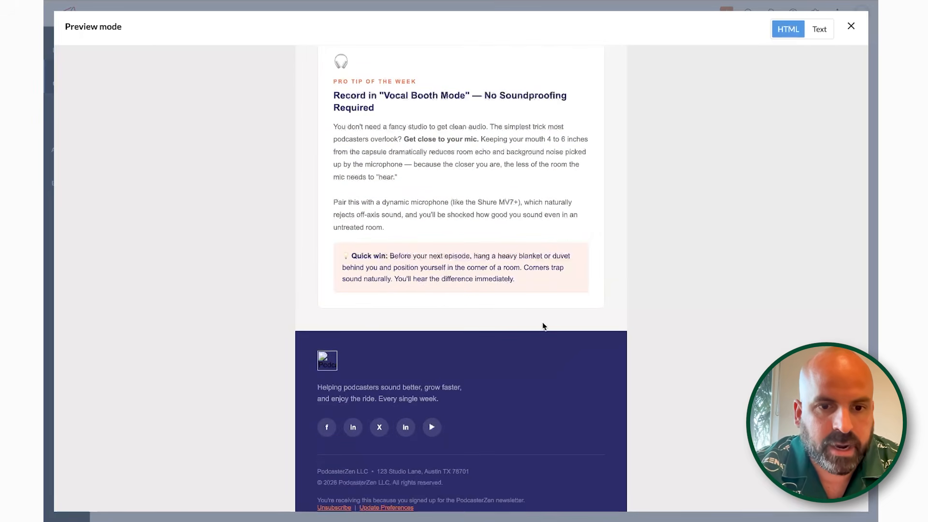
{"action": "scroll", "coordinate": [542, 325], "scroll_direction": "down", "scroll_amount": 1}
{"action": "scroll", "coordinate": [542, 325], "scroll_direction": "up", "scroll_amount": 9}
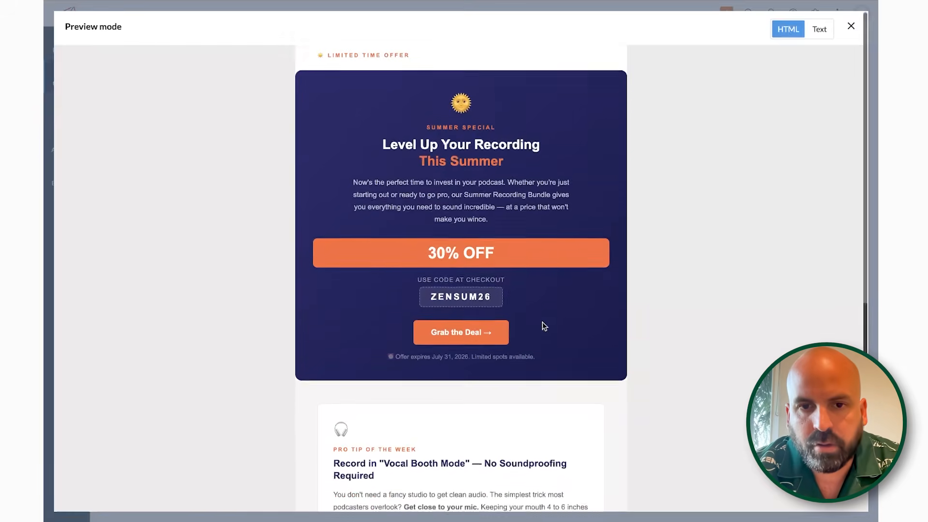
{"action": "scroll", "coordinate": [542, 326], "scroll_direction": "up", "scroll_amount": 10}
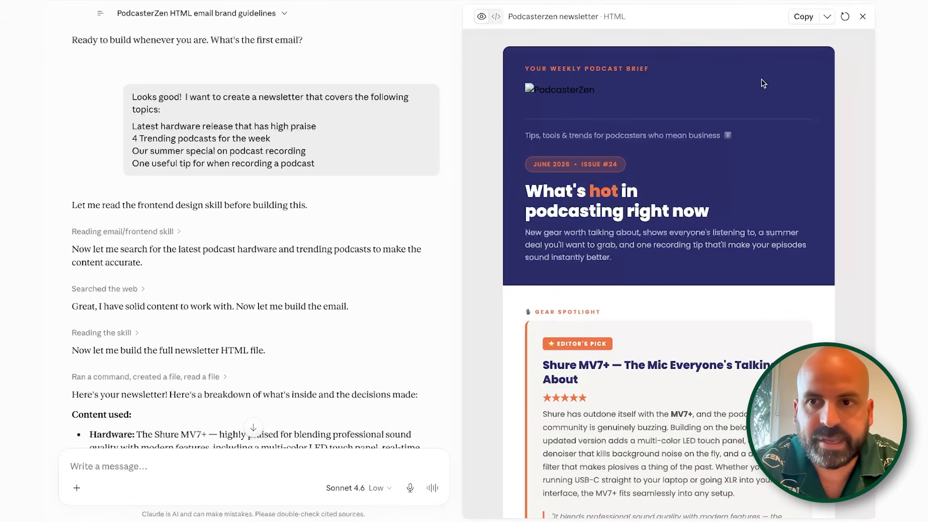
Step: In Claude, close the newsletter preview and expand the first prompt to read the full PodcasterZen brand details
{"action": "left_click", "coordinate": [863, 17]}
{"action": "scroll", "coordinate": [648, 164], "scroll_direction": "up", "scroll_amount": 6}
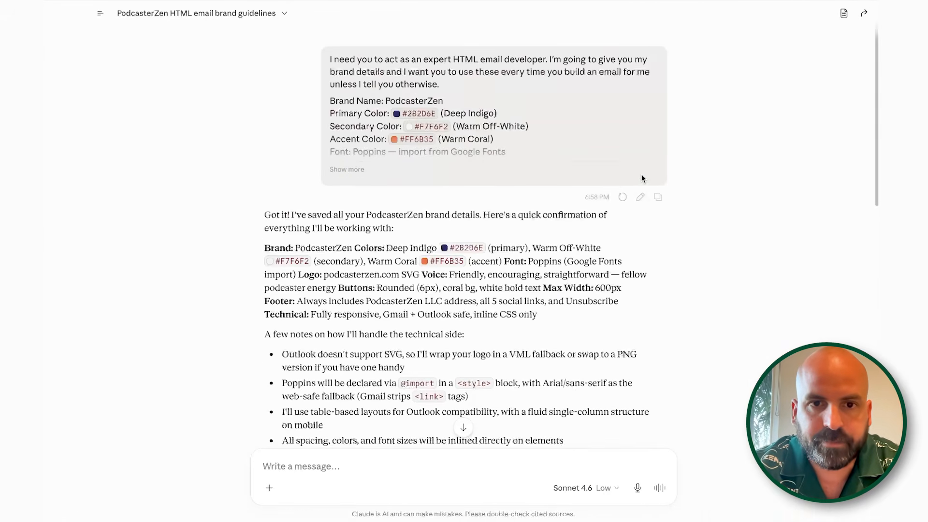
{"action": "left_click", "coordinate": [348, 168]}
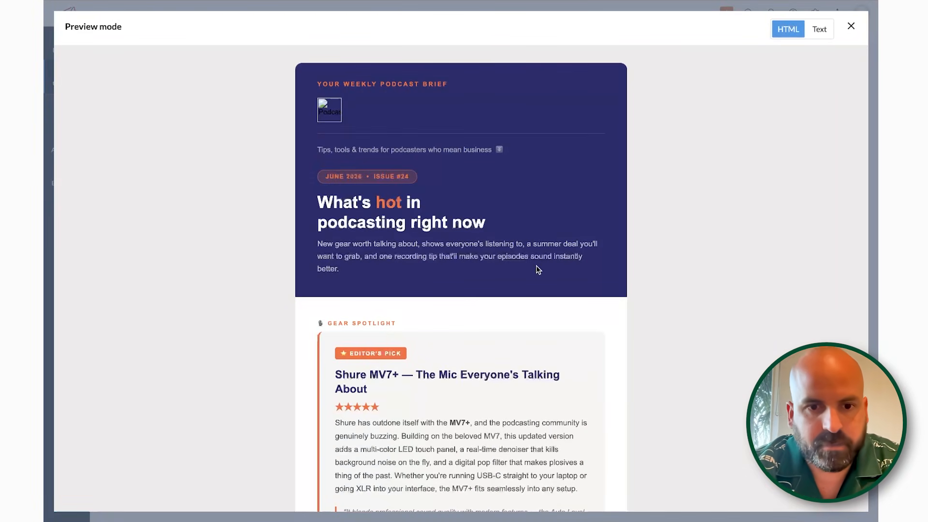
Step: Switch back to the Zoho Campaigns preview and review the newsletter's layout down to the footer
{"action": "scroll", "coordinate": [538, 270], "scroll_direction": "down", "scroll_amount": 15}
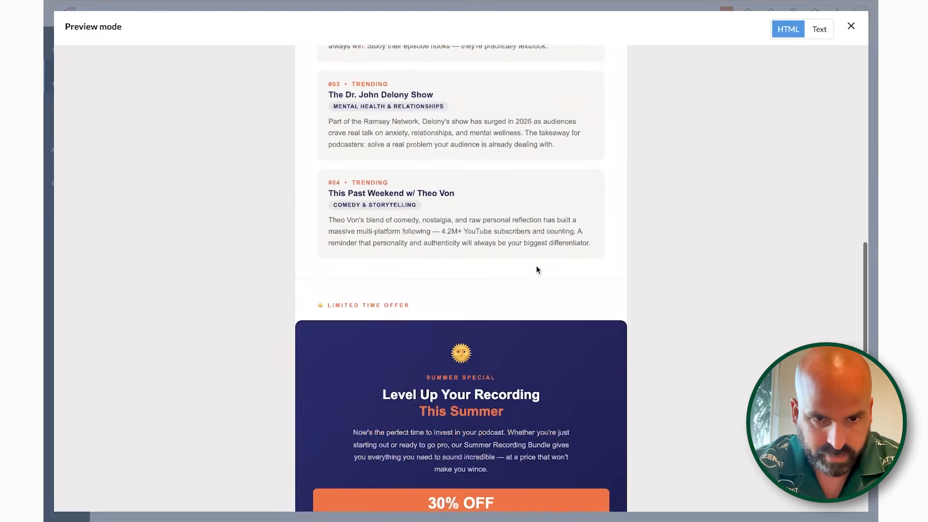
{"action": "scroll", "coordinate": [537, 268], "scroll_direction": "down", "scroll_amount": 10}
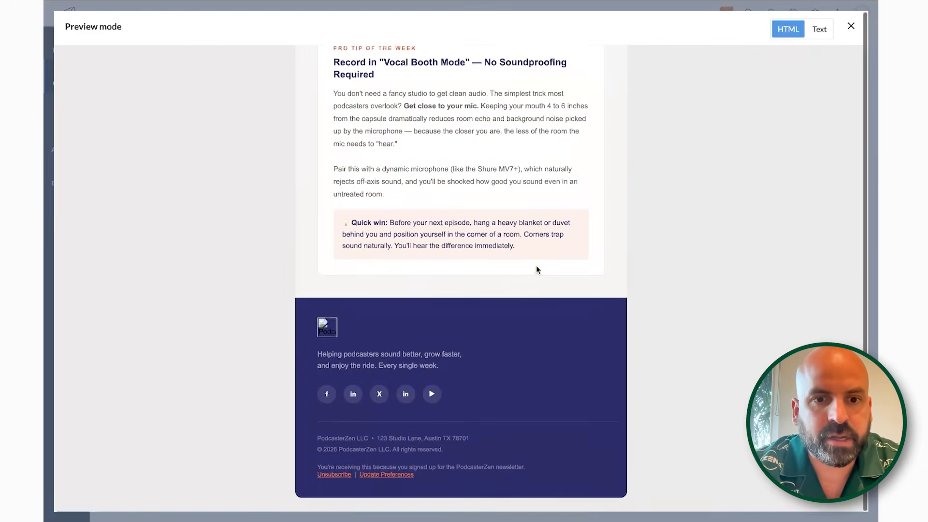
{"action": "scroll", "coordinate": [536, 267], "scroll_direction": "up", "scroll_amount": 8}
{"action": "scroll", "coordinate": [536, 267], "scroll_direction": "up", "scroll_amount": 10}
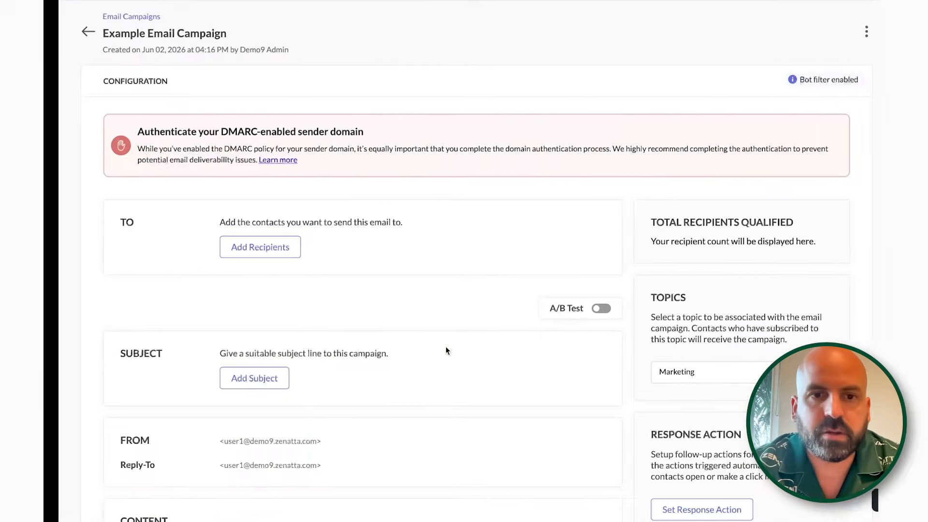
Step: Switch to Zoho Marketing Automation and create the Example Email Campaign content with the HTML Editor
{"action": "scroll", "coordinate": [445, 351], "scroll_direction": "down", "scroll_amount": 5}
{"action": "scroll", "coordinate": [446, 349], "scroll_direction": "down", "scroll_amount": 2}
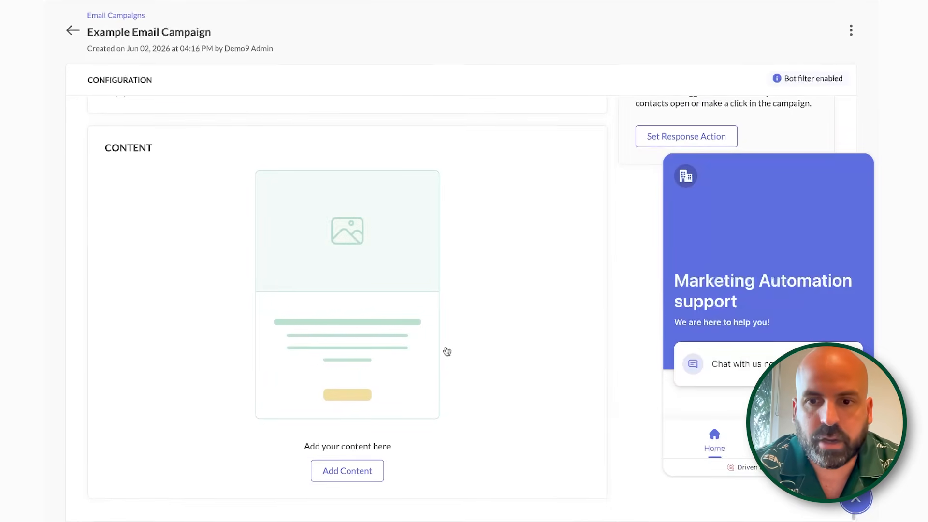
{"action": "key", "text": "F11"}
{"action": "left_click", "coordinate": [861, 508]}
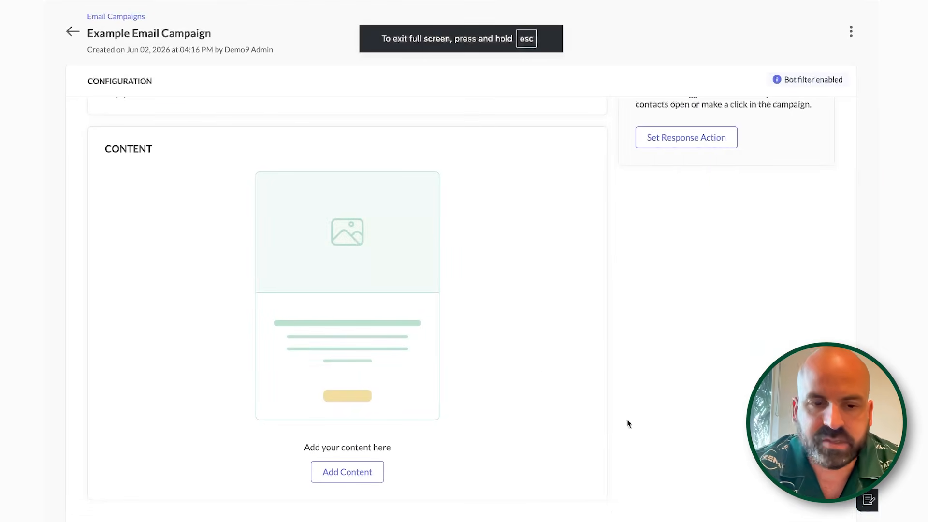
{"action": "left_click", "coordinate": [348, 470]}
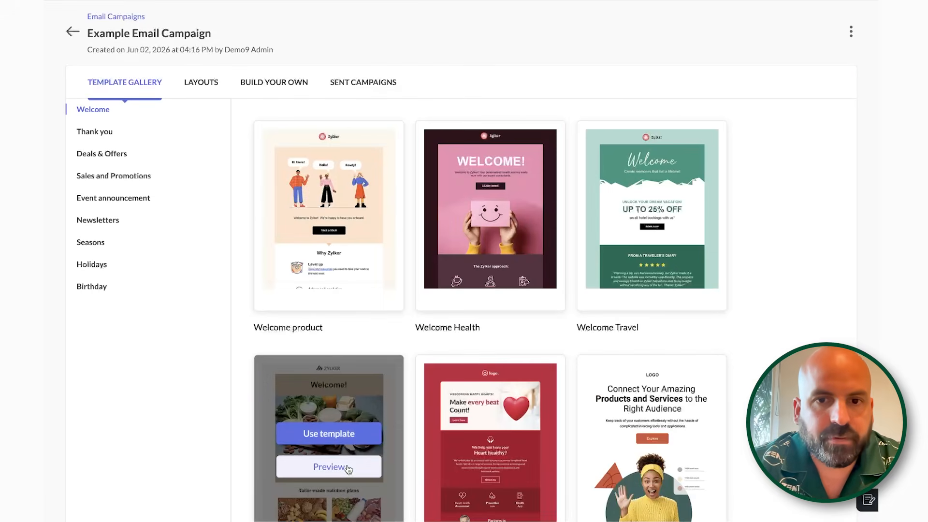
{"action": "left_click", "coordinate": [267, 88]}
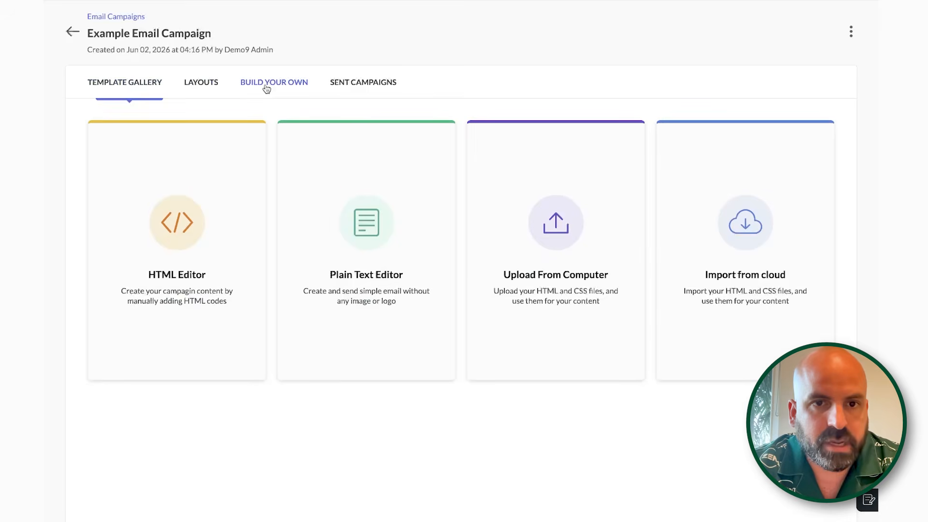
{"action": "left_click", "coordinate": [188, 246]}
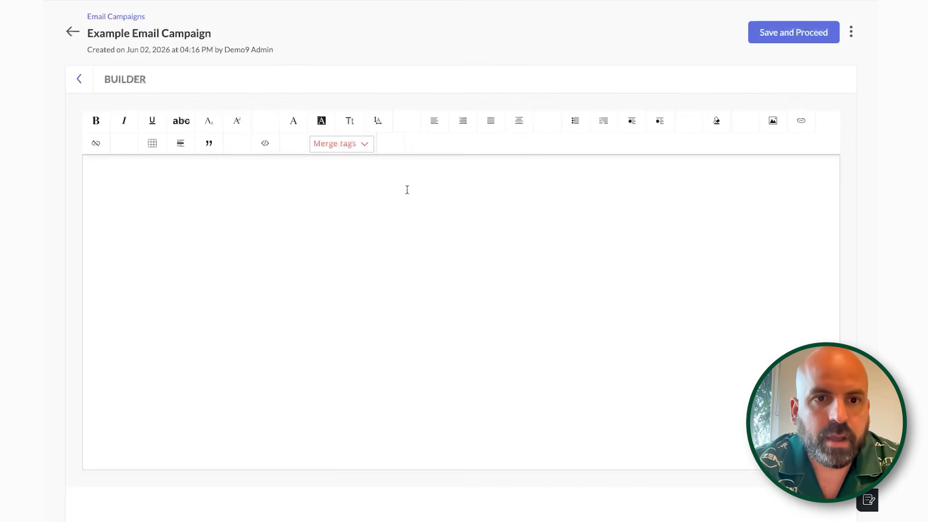
Step: Replace the campaign's default HTML source with the copied newsletter code and insert it into the email
{"action": "left_click", "coordinate": [264, 144]}
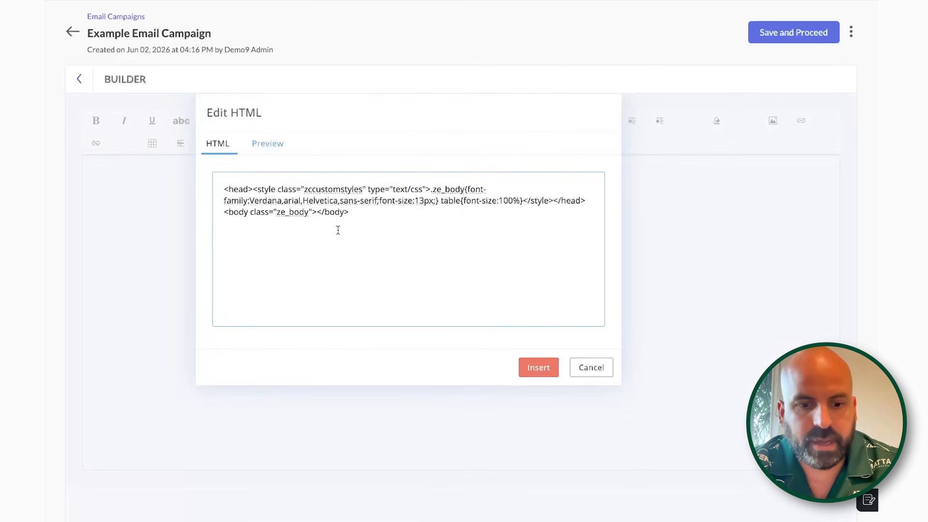
{"action": "key", "text": "ctrl+a"}
{"action": "key", "text": "ctrl+v"}
{"action": "left_click", "coordinate": [541, 370]}
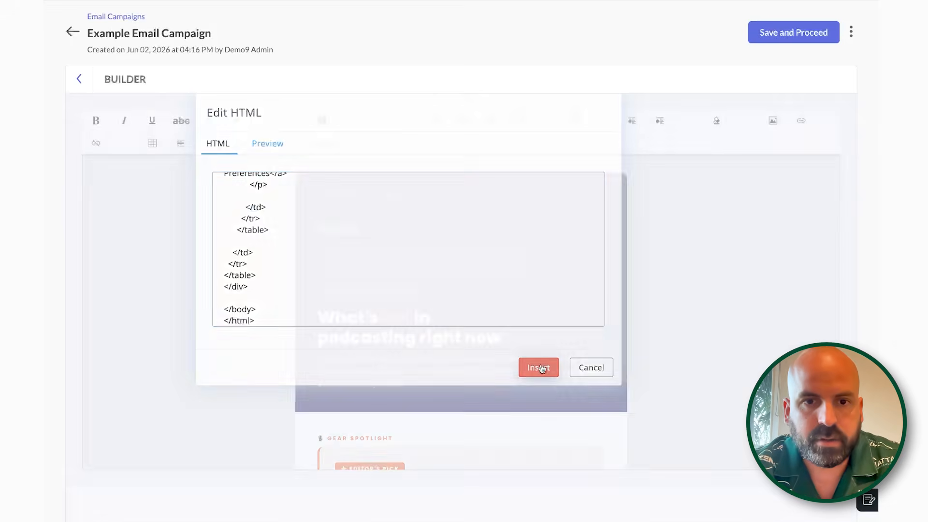
Step: Examine the inserted newsletter down to its footer, and review the brand prompt and newsletter breakdown in Claude
{"action": "scroll", "coordinate": [612, 315], "scroll_direction": "down", "scroll_amount": 10}
{"action": "scroll", "coordinate": [611, 315], "scroll_direction": "down", "scroll_amount": 10}
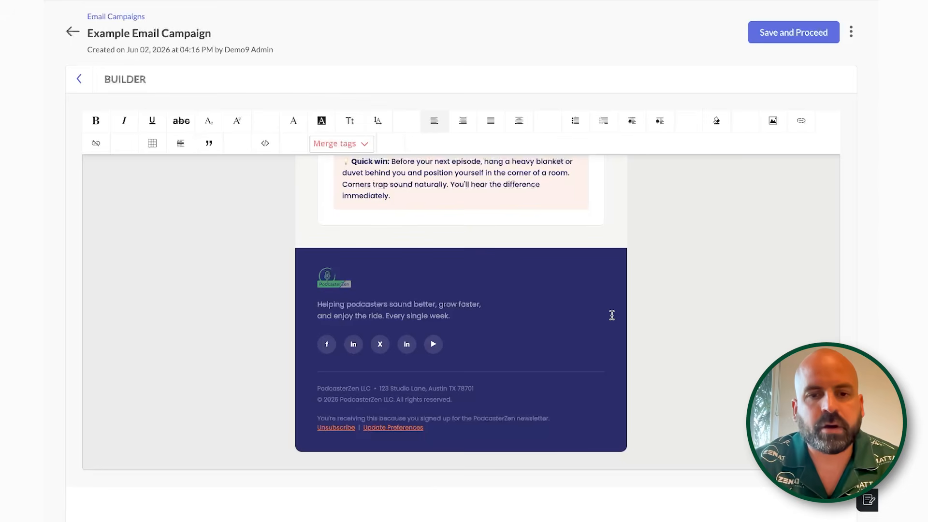
{"action": "scroll", "coordinate": [612, 315], "scroll_direction": "up", "scroll_amount": 15}
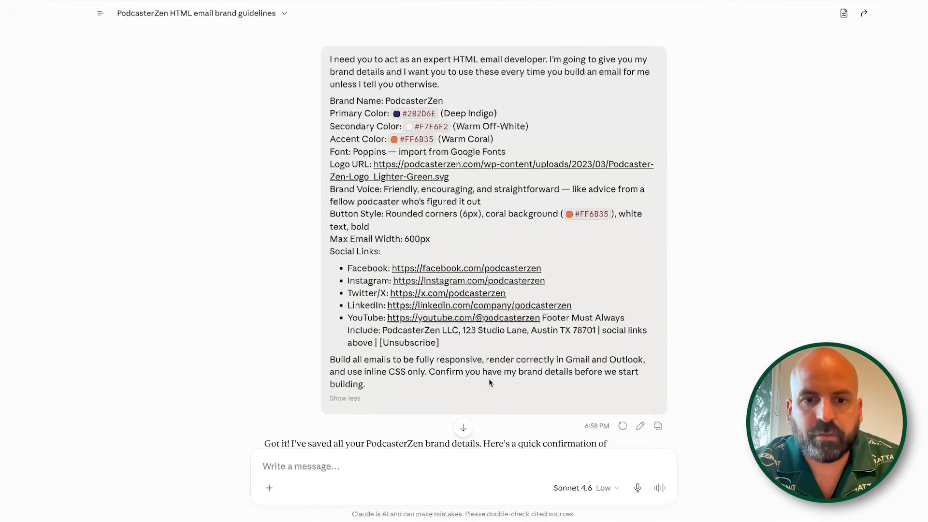
{"action": "scroll", "coordinate": [489, 379], "scroll_direction": "down", "scroll_amount": 20}
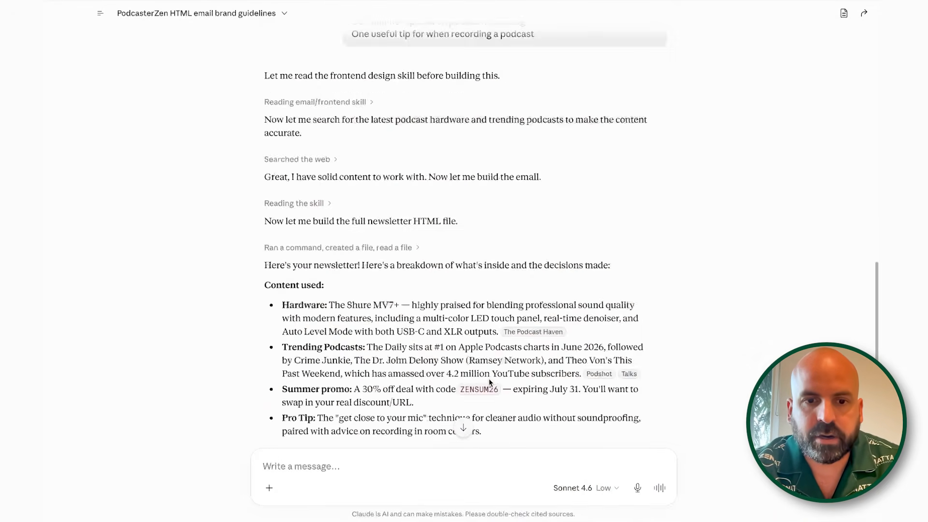
Step: Draft a follow-up message asking Claude to create a skill for using this newsletter format week after week with similar formatting
{"action": "left_click", "coordinate": [433, 459]}
{"action": "type", "text": "Hey"}
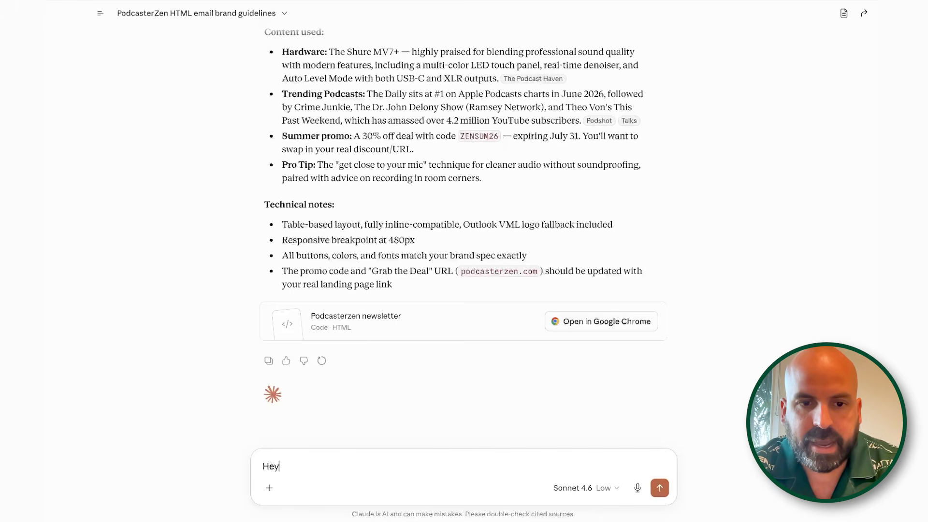
{"action": "type", "text": " I love this format,"}
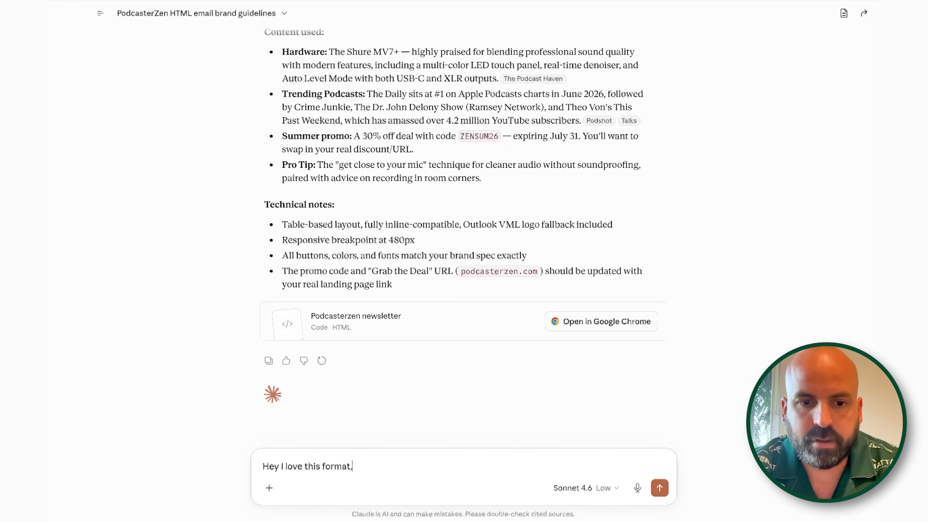
{"action": "type", "text": " please create a"}
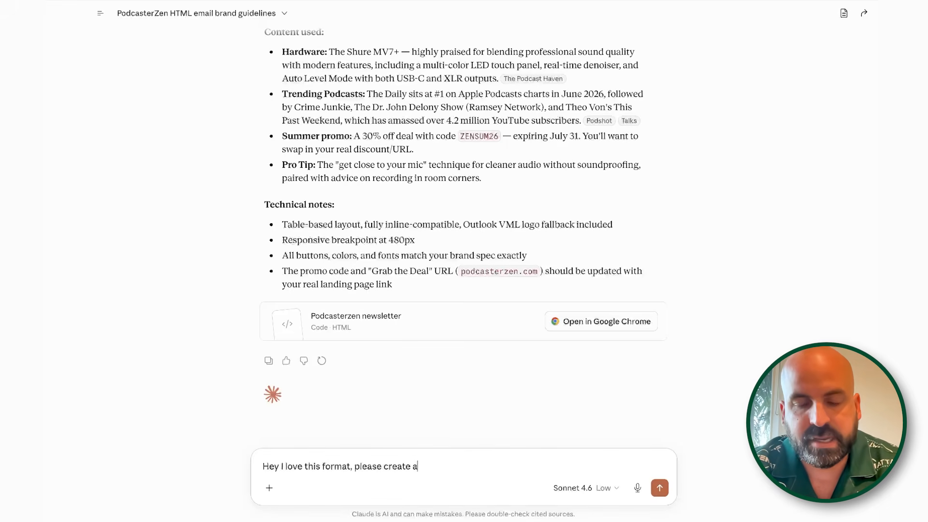
{"action": "type", "text": " skill so i ca"}
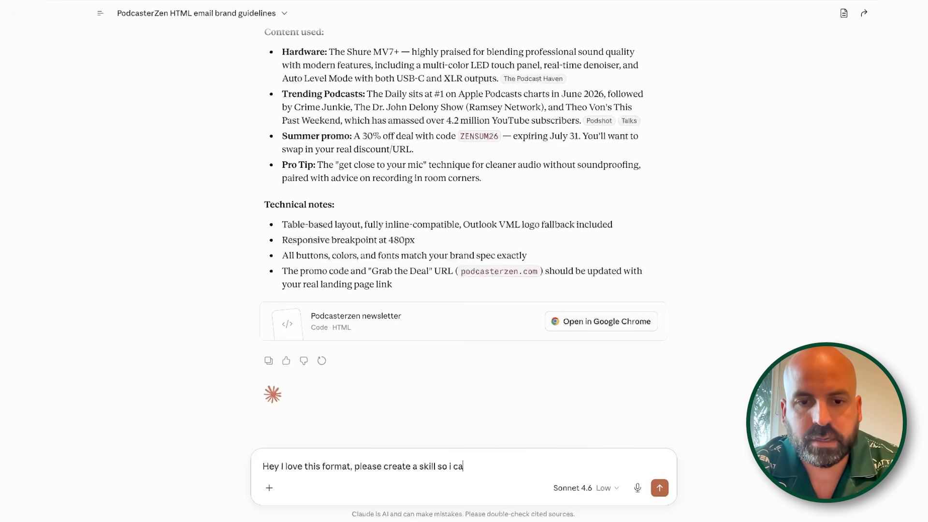
{"action": "type", "text": "n use this week over "}
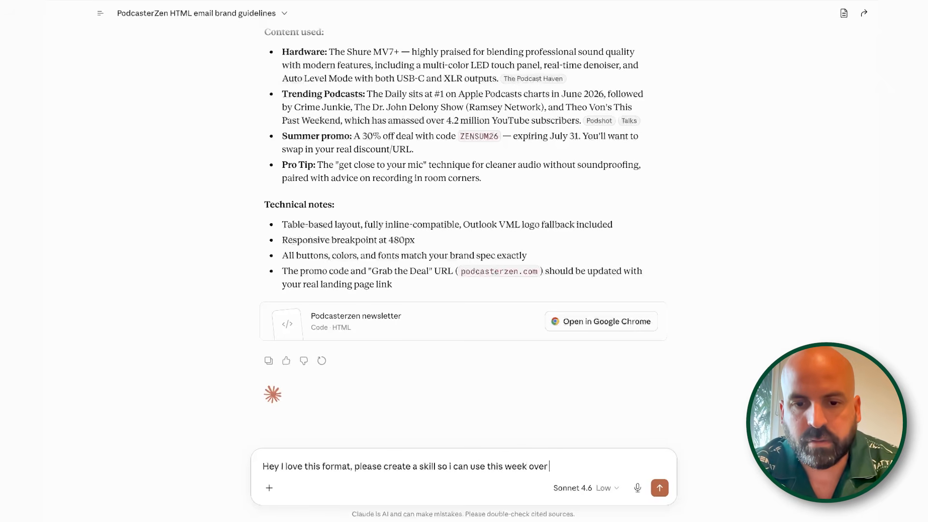
{"action": "key", "text": "BackSpace"}
{"action": "key", "text": "BackSpace"}
{"action": "key", "text": "BackSpace"}
{"action": "key", "text": "BackSpace"}
{"action": "key", "text": "BackSpace"}
{"action": "type", "text": "after week"}
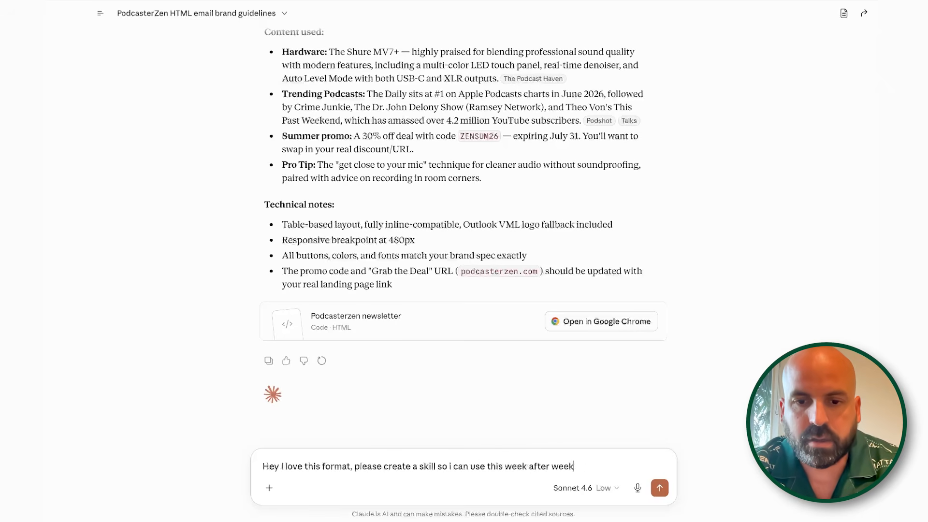
{"action": "type", "text": " and keep similar "}
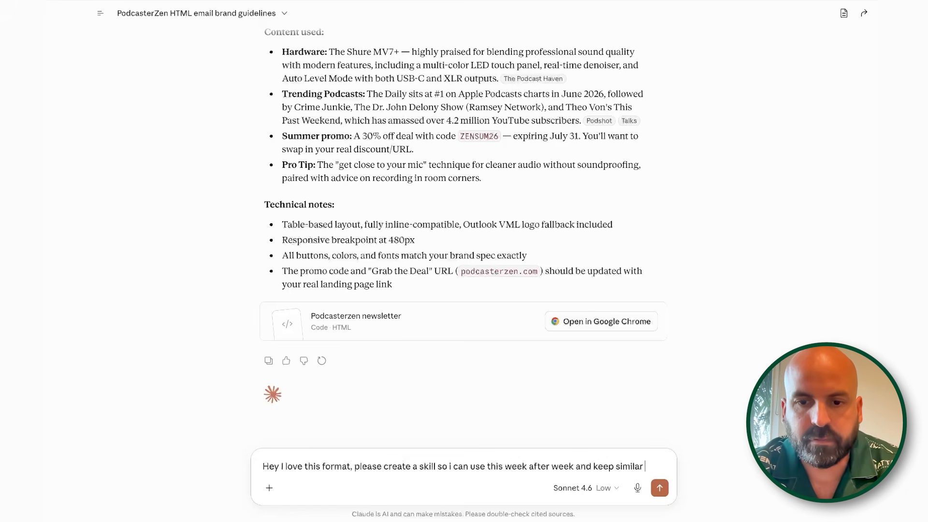
{"action": "type", "text": "formatting. Plea"}
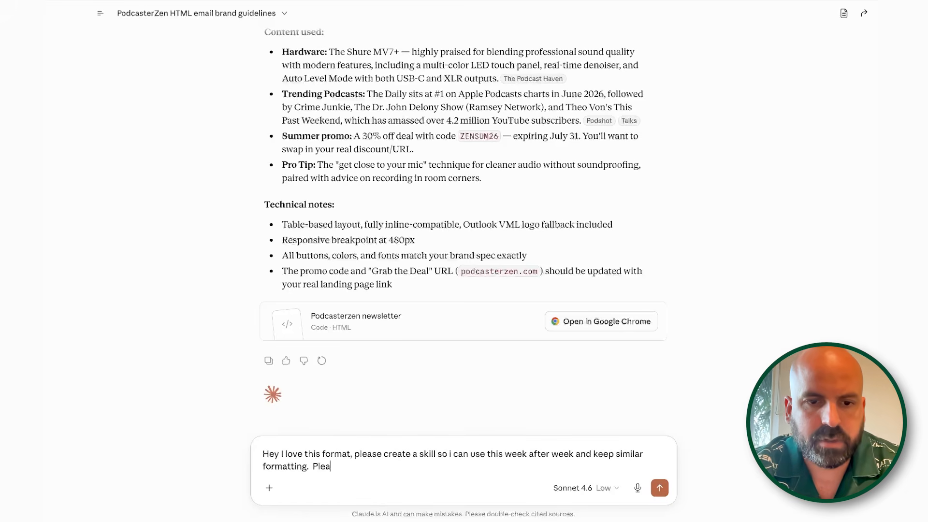
Step: Add a request for prompts that collect the information needed for the newsletter in this format, and send the message
{"action": "type", "text": "se go ahead a"}
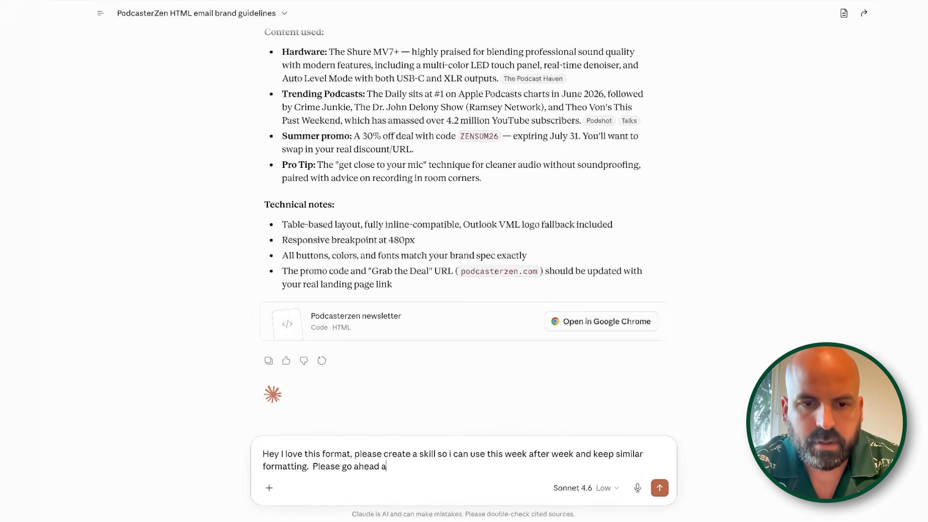
{"action": "type", "text": "nd also create prom"}
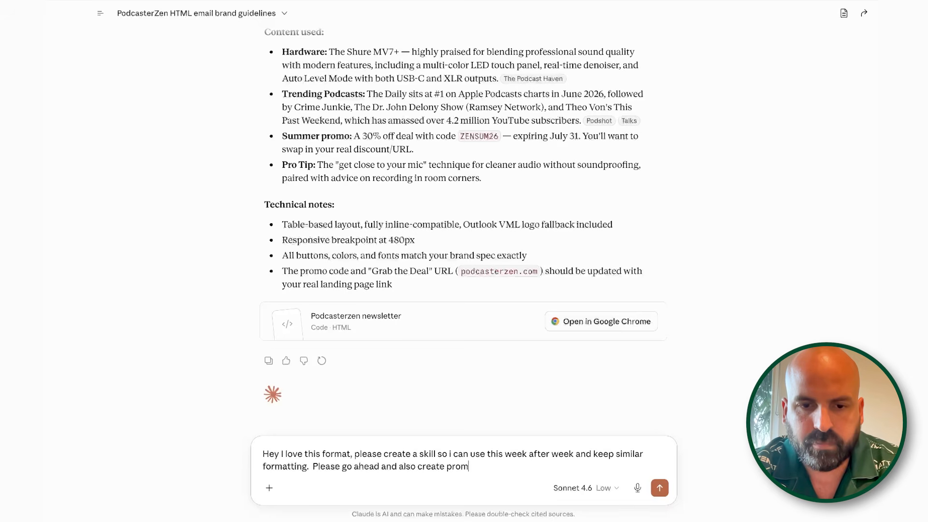
{"action": "type", "text": "pts for me to"}
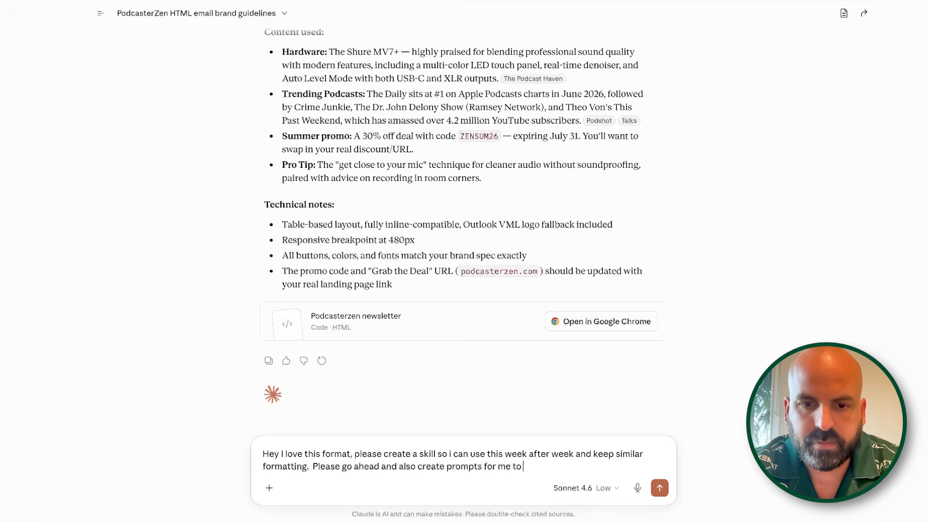
{"action": "type", "text": " provide the i"}
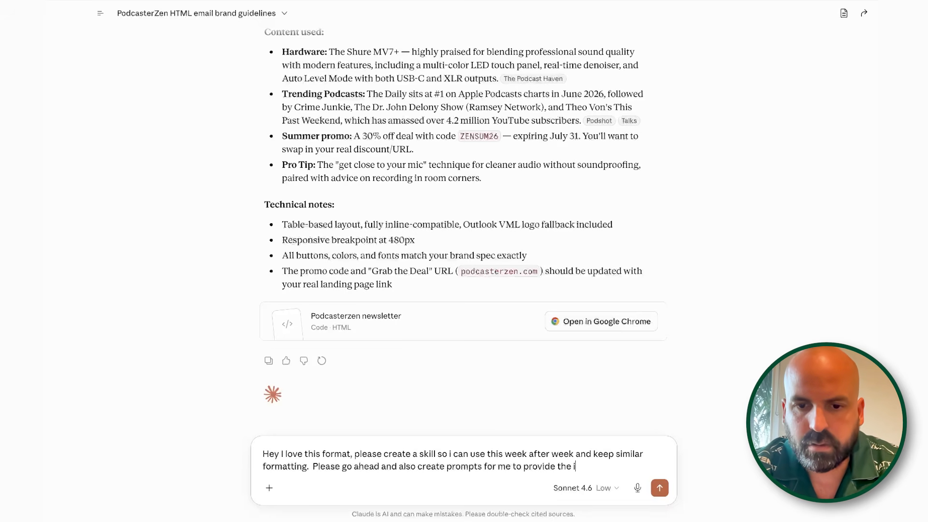
{"action": "type", "text": "nformation you need"}
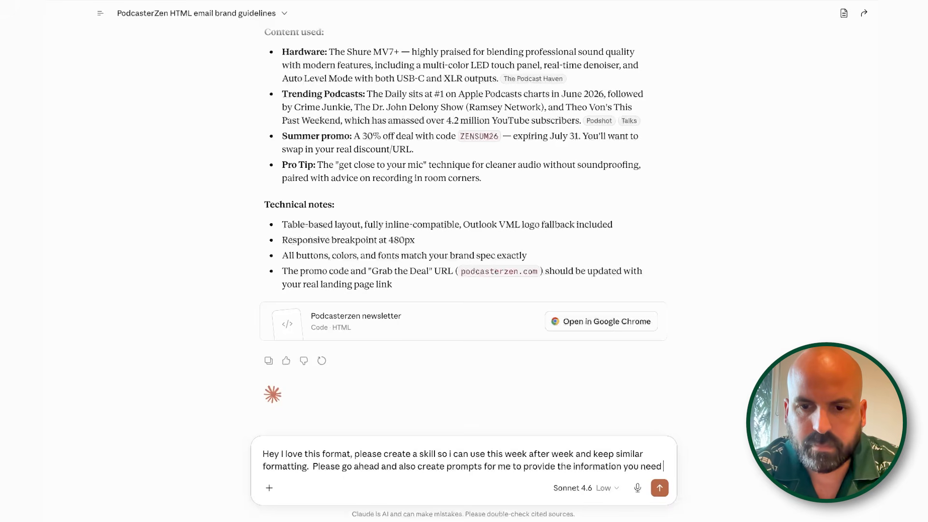
{"action": "type", "text": " for the newsletter "}
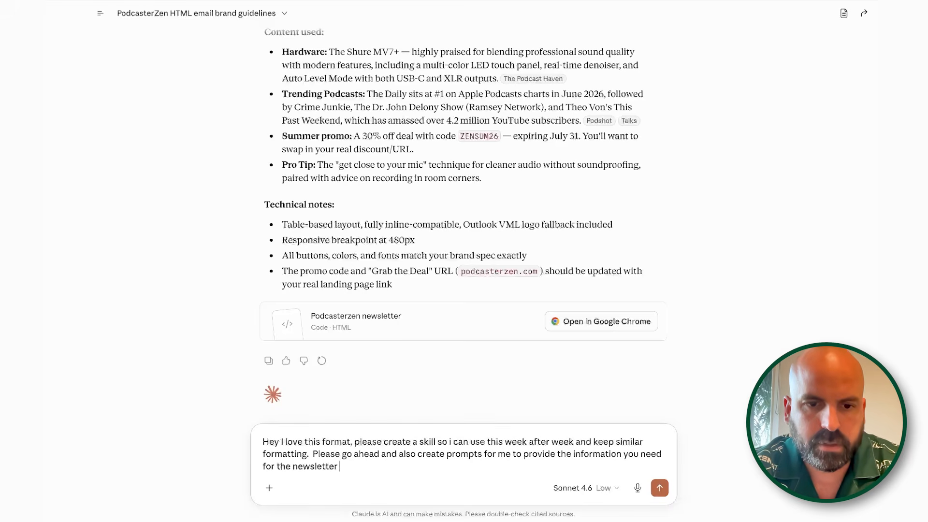
{"action": "type", "text": "using this format."}
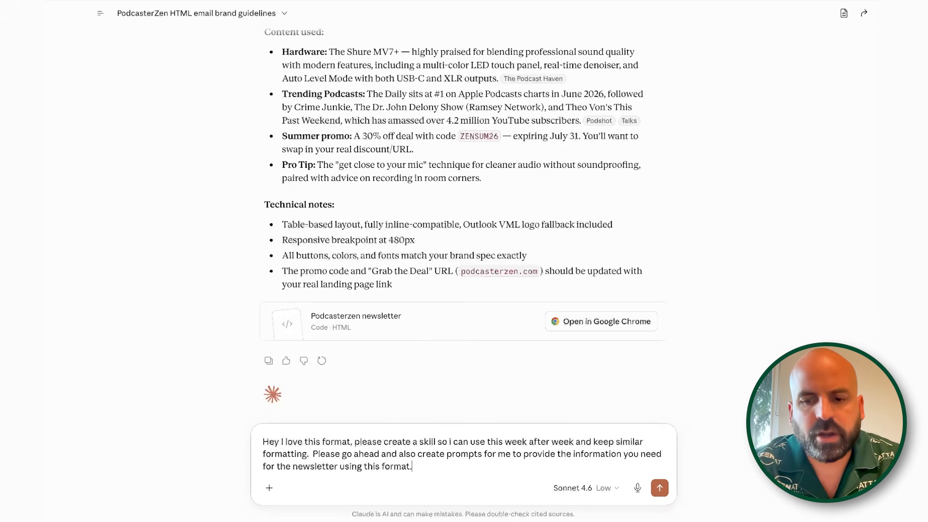
{"action": "key", "text": "Return"}
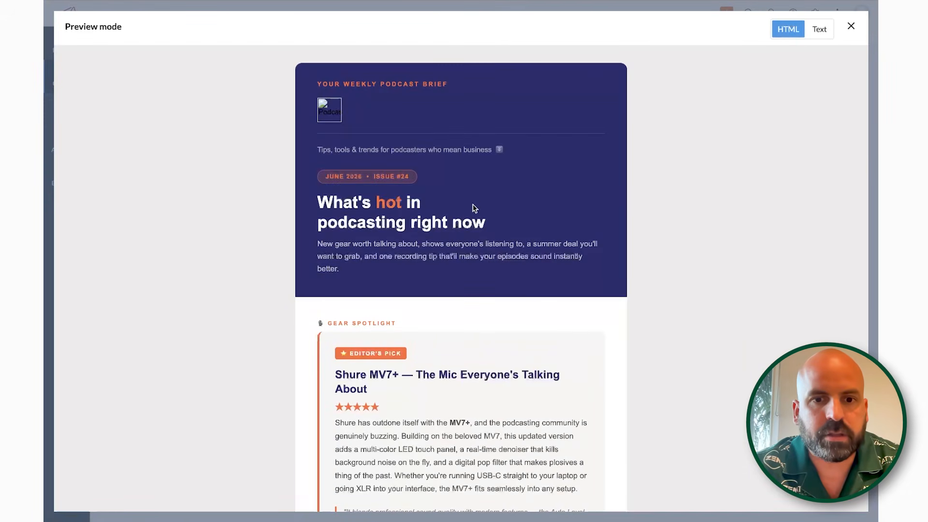
Step: Switch to the Zoho Campaigns preview, review the newsletter down to its footer and back, and close the preview
{"action": "scroll", "coordinate": [473, 208], "scroll_direction": "down", "scroll_amount": 15}
{"action": "scroll", "coordinate": [472, 190], "scroll_direction": "down", "scroll_amount": 5}
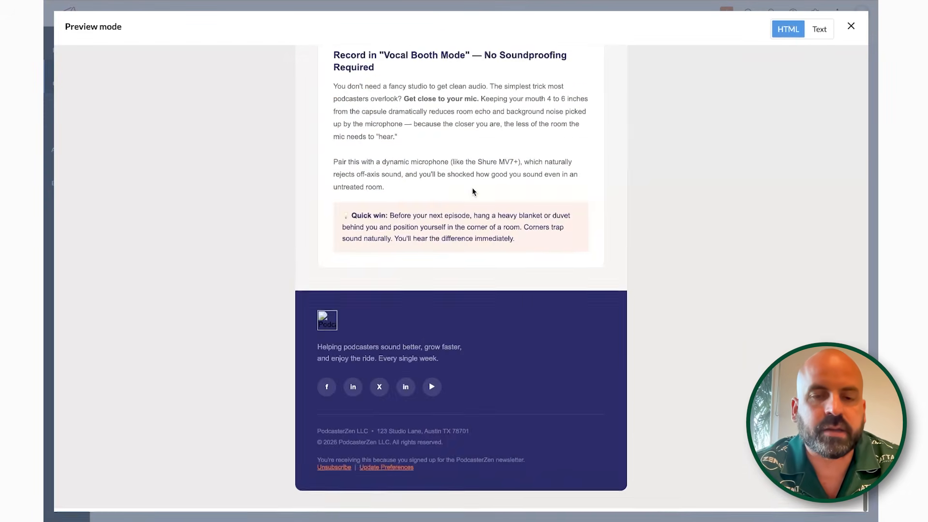
{"action": "scroll", "coordinate": [472, 222], "scroll_direction": "up", "scroll_amount": 20}
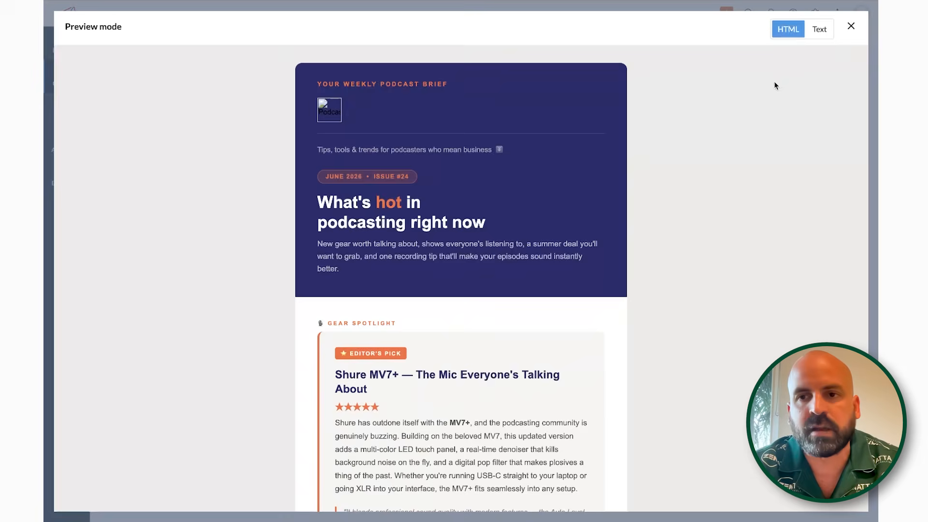
{"action": "left_click", "coordinate": [851, 26]}
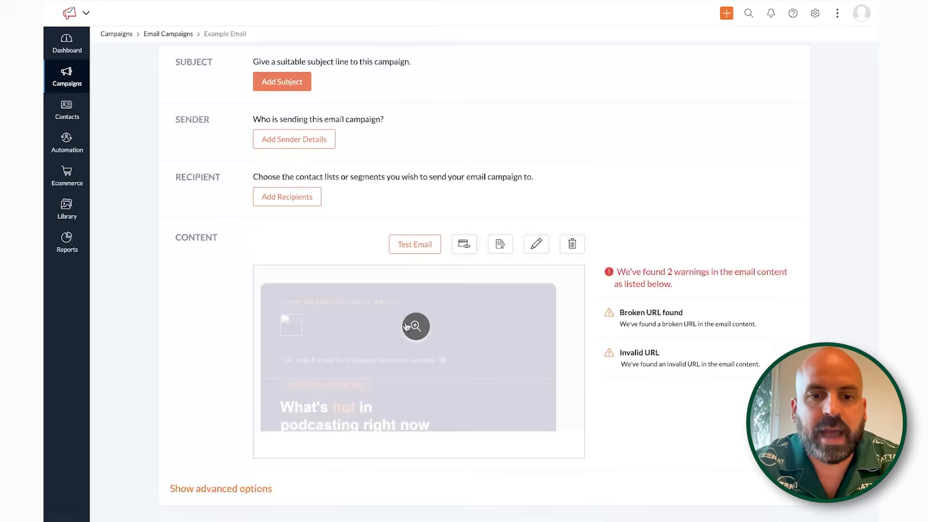
Step: Reopen the Example Email content preview and examine the gear spotlight and trending podcasts sections
{"action": "left_click", "coordinate": [410, 324]}
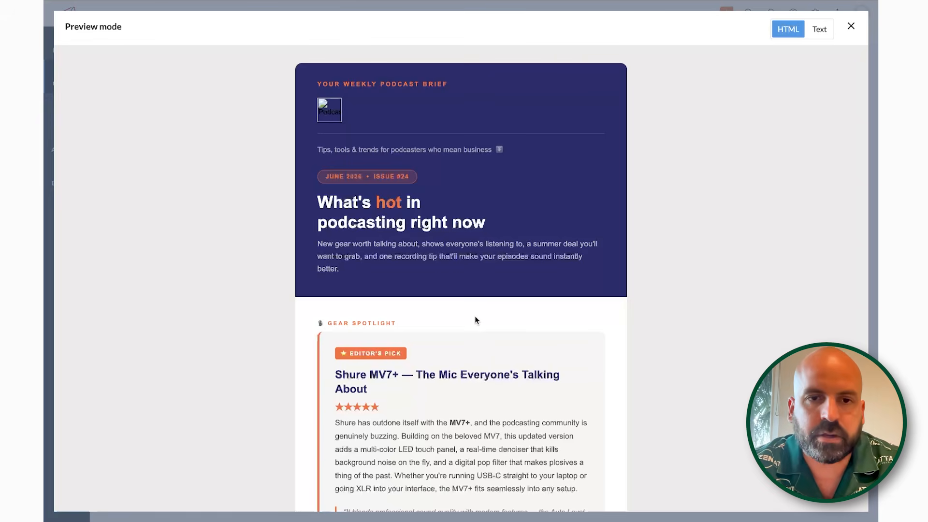
{"action": "scroll", "coordinate": [475, 317], "scroll_direction": "down", "scroll_amount": 8}
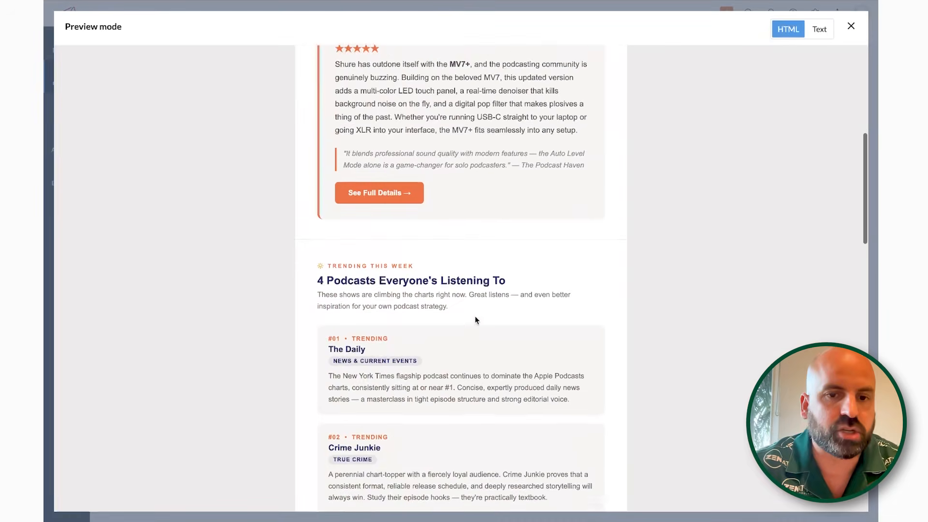